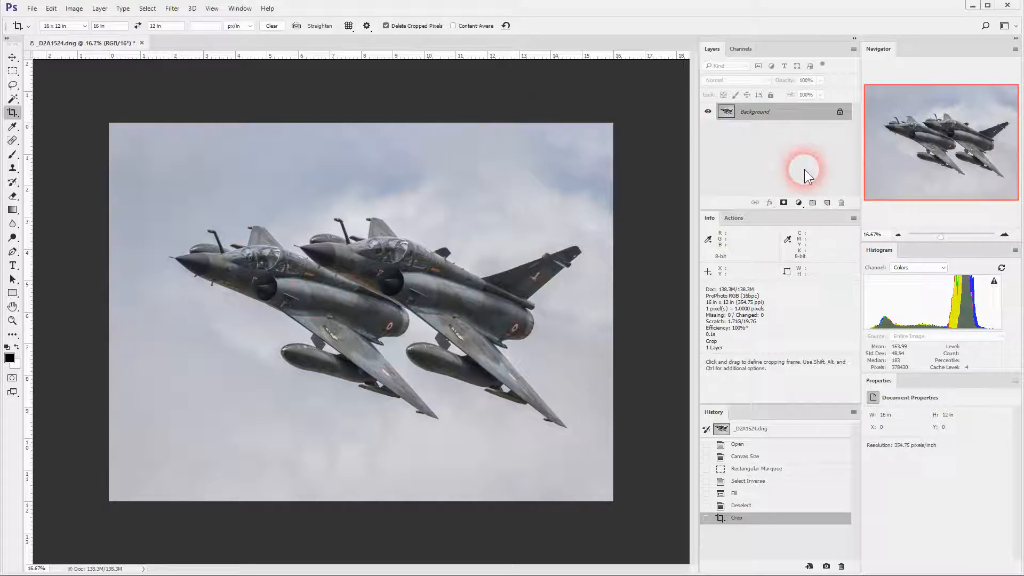
Add a linear Gradient Fill layer above the Background, keeping the black-to-transparent gradient at a 90° angle
{"action": "key", "text": "space"}
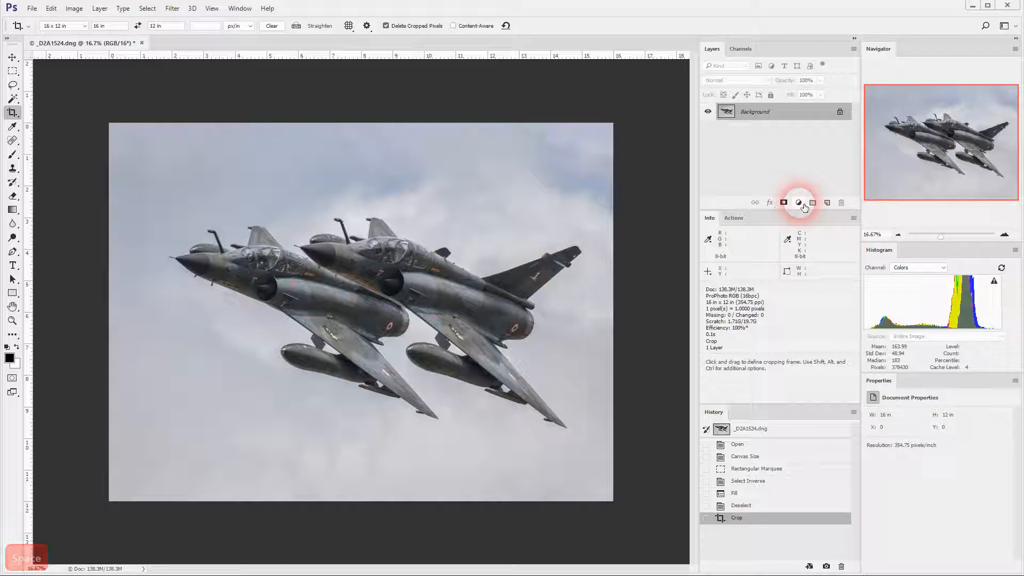
{"action": "left_click", "coordinate": [803, 204]}
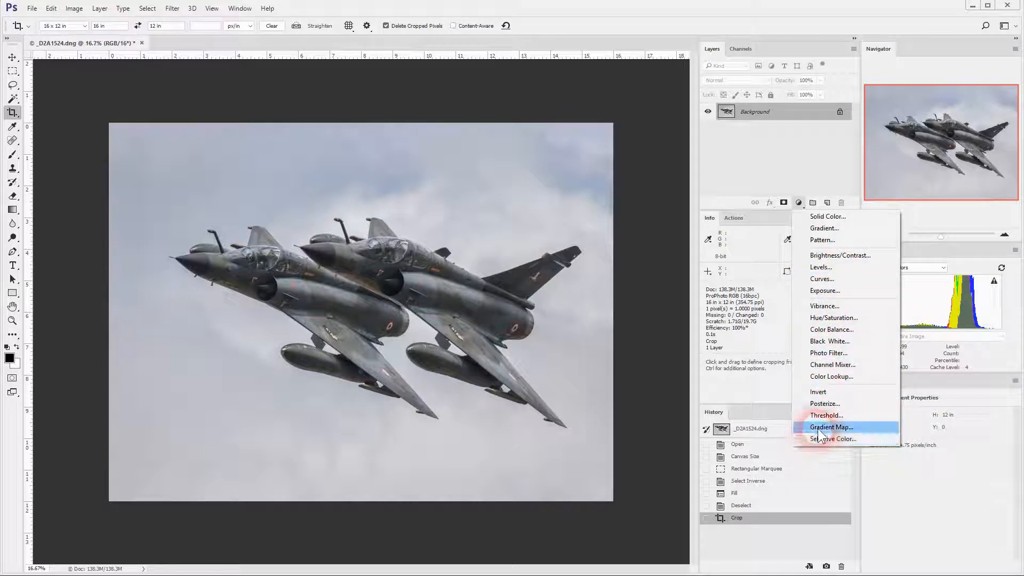
{"action": "left_click", "coordinate": [829, 229]}
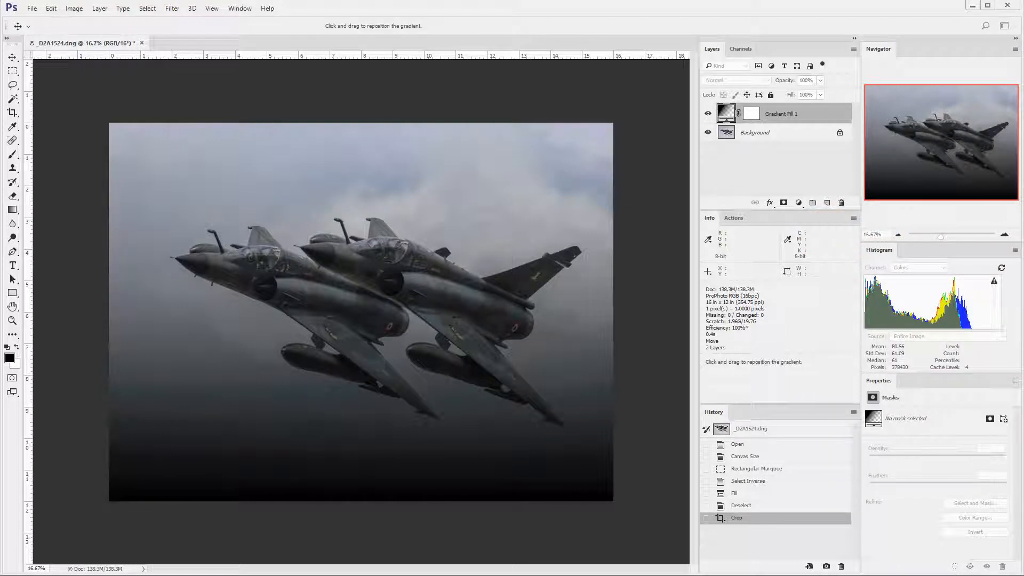
{"action": "left_click_drag", "start_coordinate": [1023, 176], "coordinate": [711, 175]}
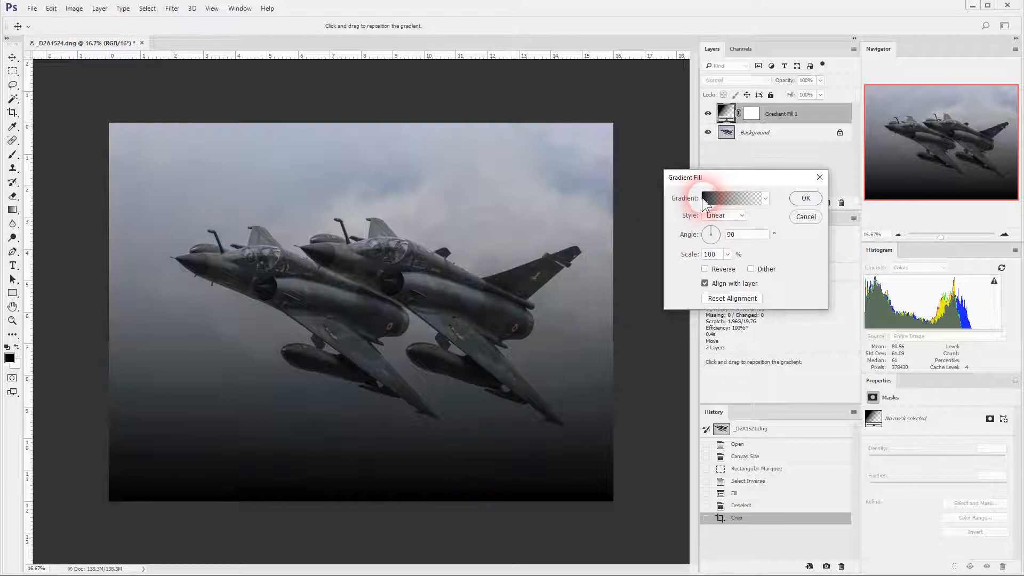
{"action": "left_click", "coordinate": [765, 199]}
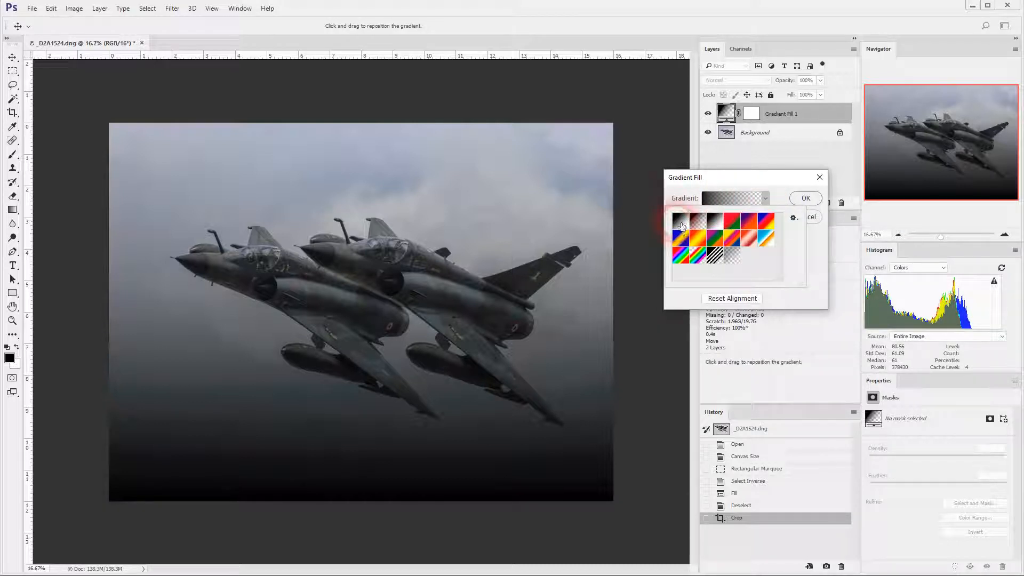
{"action": "left_click", "coordinate": [787, 189]}
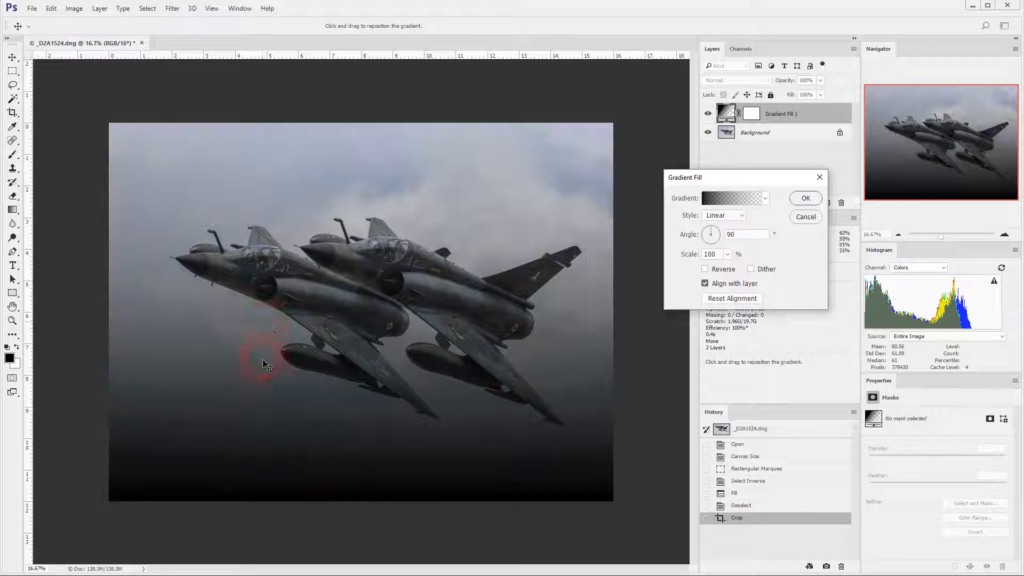
Set the gradient fill's scale to 30% for a tighter transition
{"action": "left_click_drag", "start_coordinate": [263, 367], "coordinate": [358, 209]}
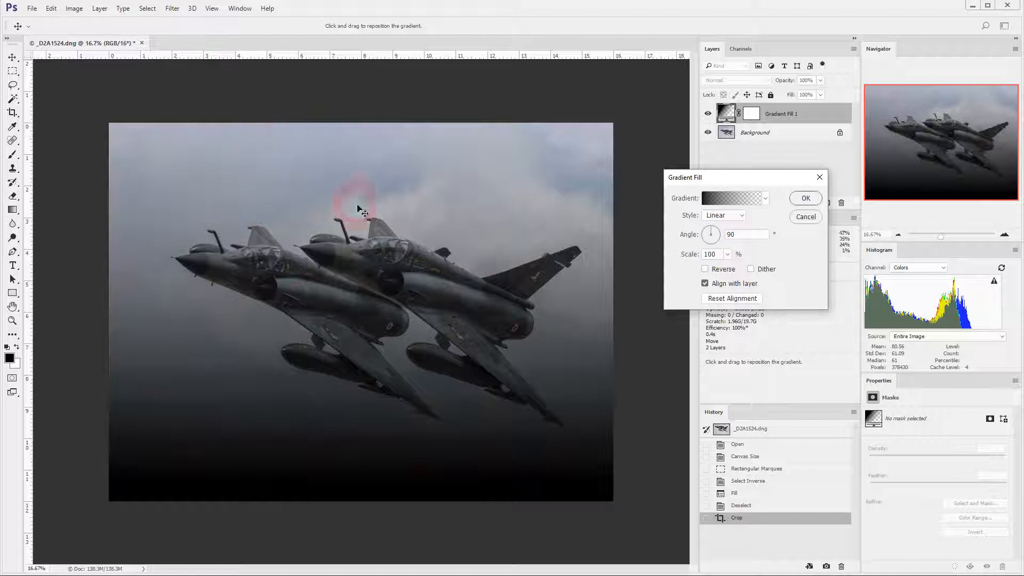
{"action": "left_click", "coordinate": [727, 255]}
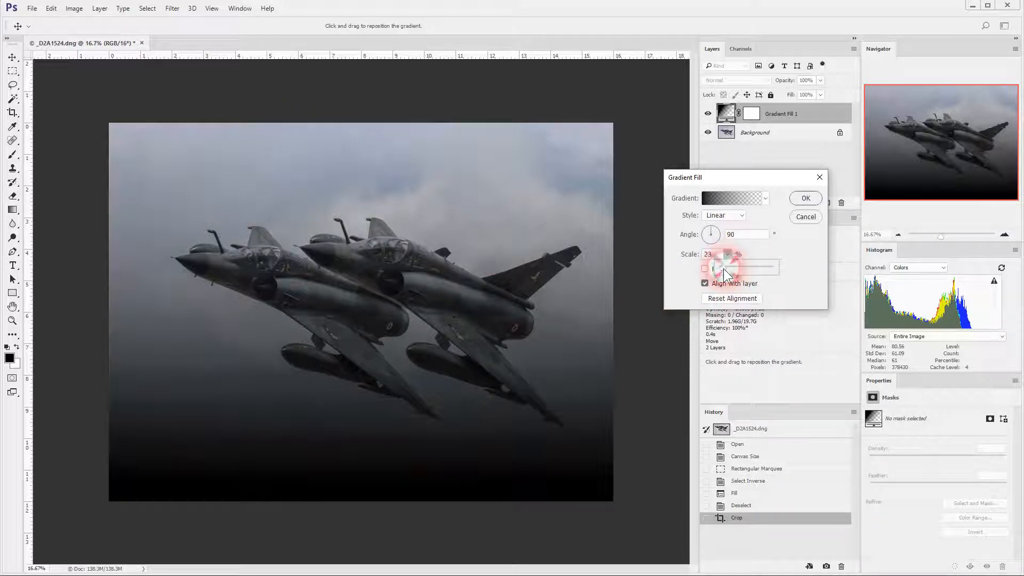
{"action": "left_click_drag", "start_coordinate": [723, 268], "coordinate": [732, 272]}
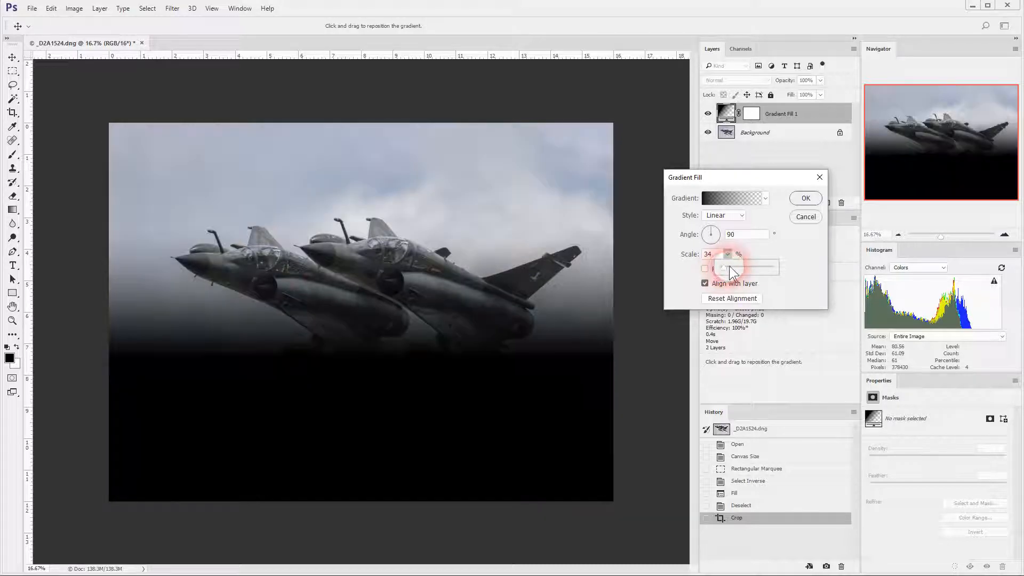
{"action": "key", "text": "Up"}
{"action": "key", "text": "Up"}
{"action": "key", "text": "Down"}
{"action": "key", "text": "Down"}
{"action": "key", "text": "Down"}
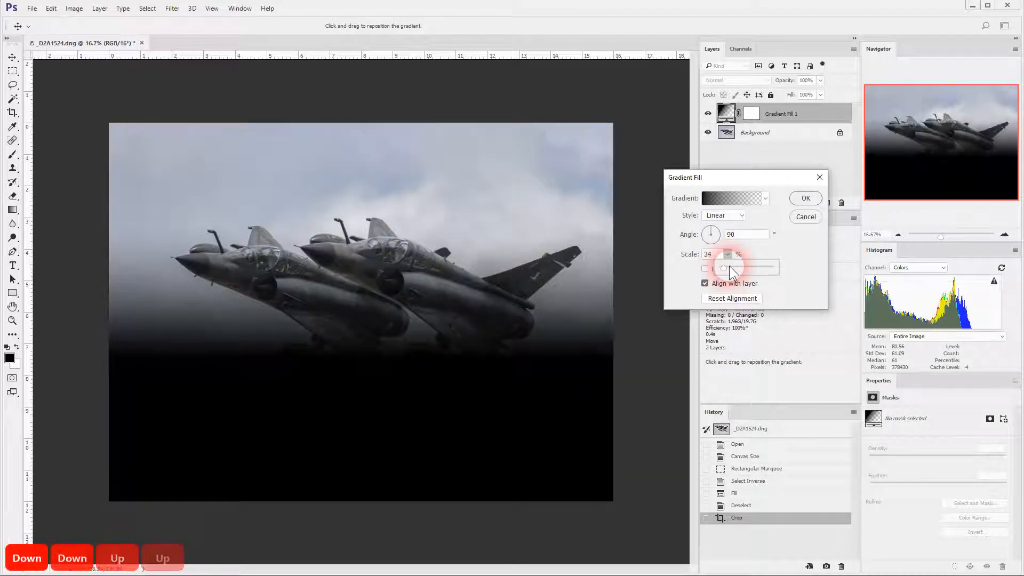
{"action": "key", "text": "Down"}
{"action": "key", "text": "Down"}
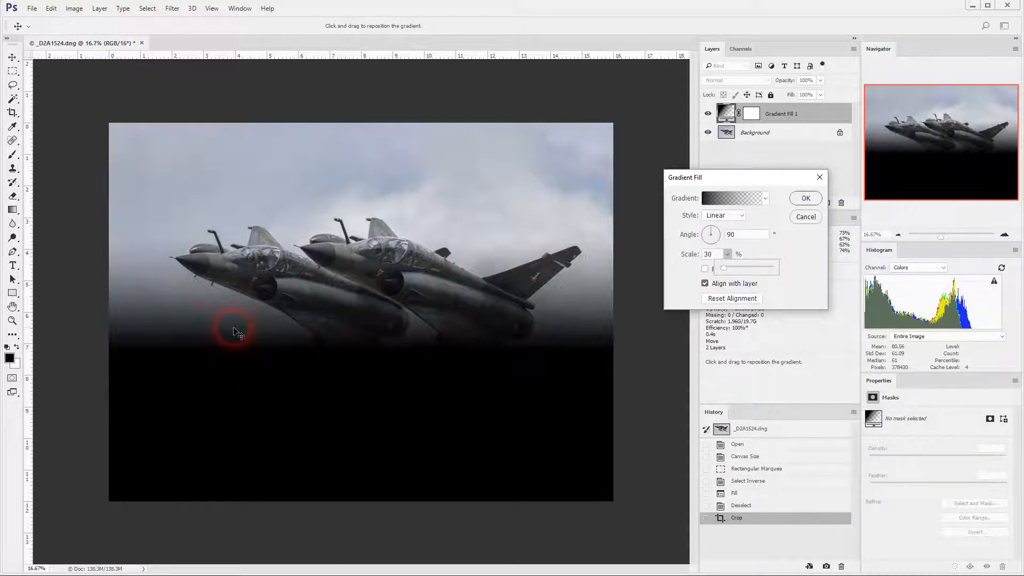
Reposition the gradient down so its dark fade covers only the sky beneath the jets, and apply the fill
{"action": "left_click_drag", "start_coordinate": [224, 332], "coordinate": [213, 465]}
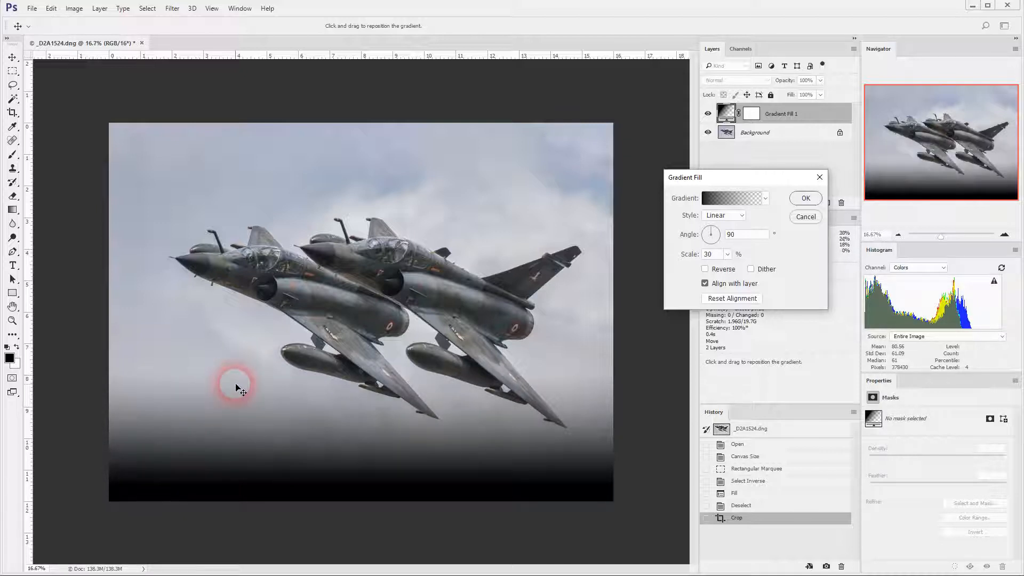
{"action": "left_click_drag", "start_coordinate": [297, 439], "coordinate": [300, 444]}
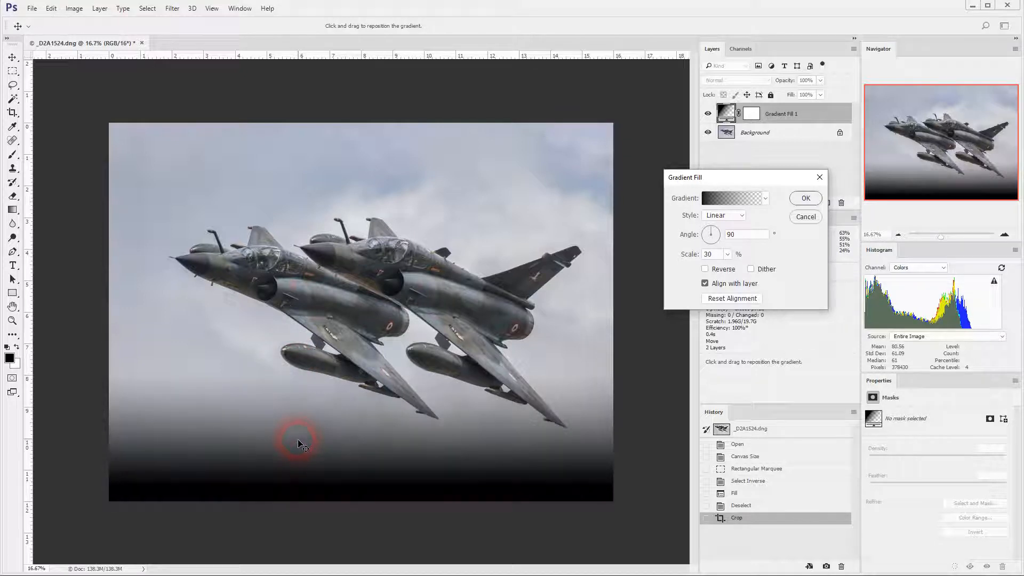
{"action": "left_click_drag", "start_coordinate": [320, 434], "coordinate": [322, 434]}
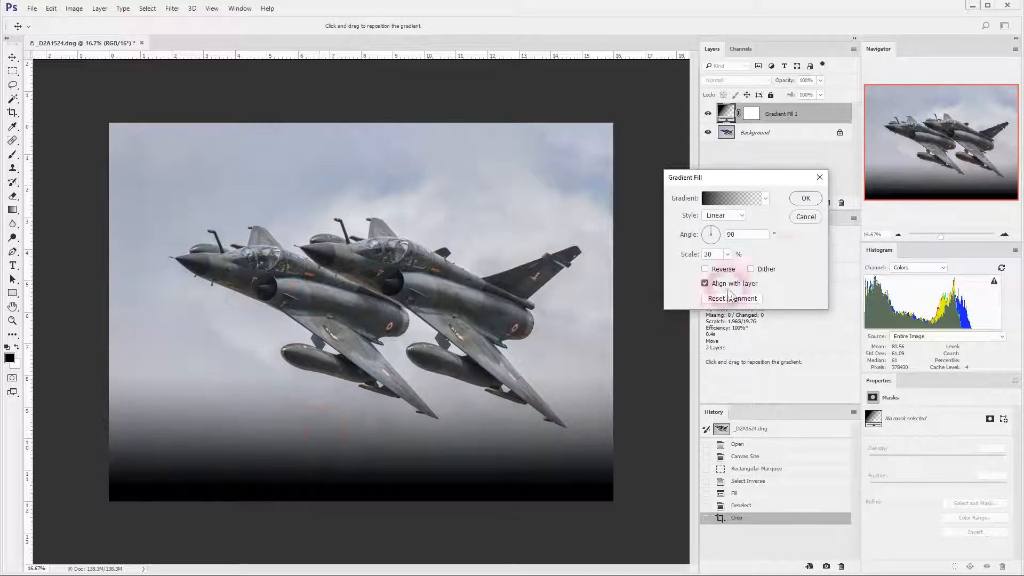
{"action": "left_click", "coordinate": [805, 199]}
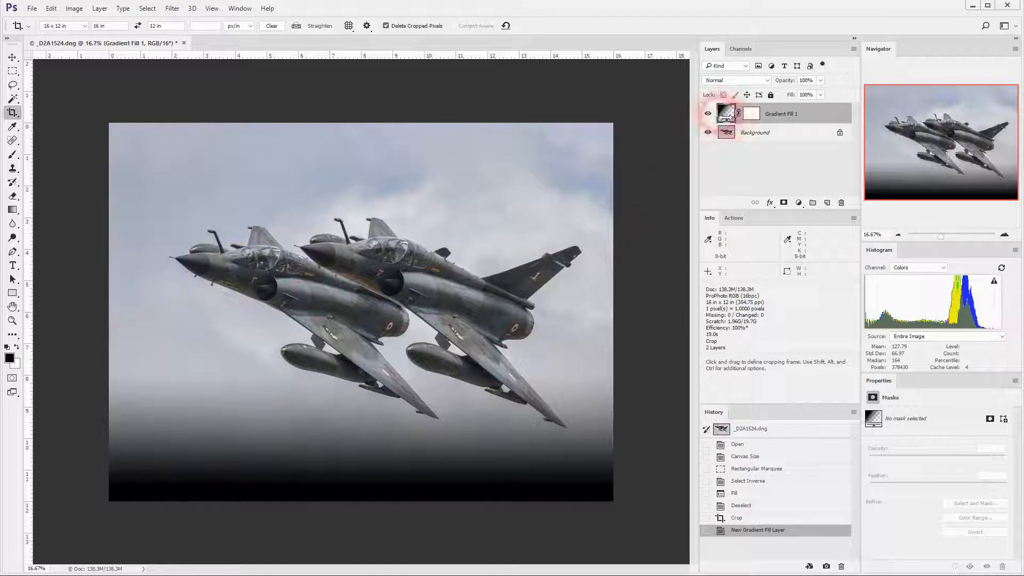
Set the blend mode of the gradient fill layer to Overlay
{"action": "key", "text": "space"}
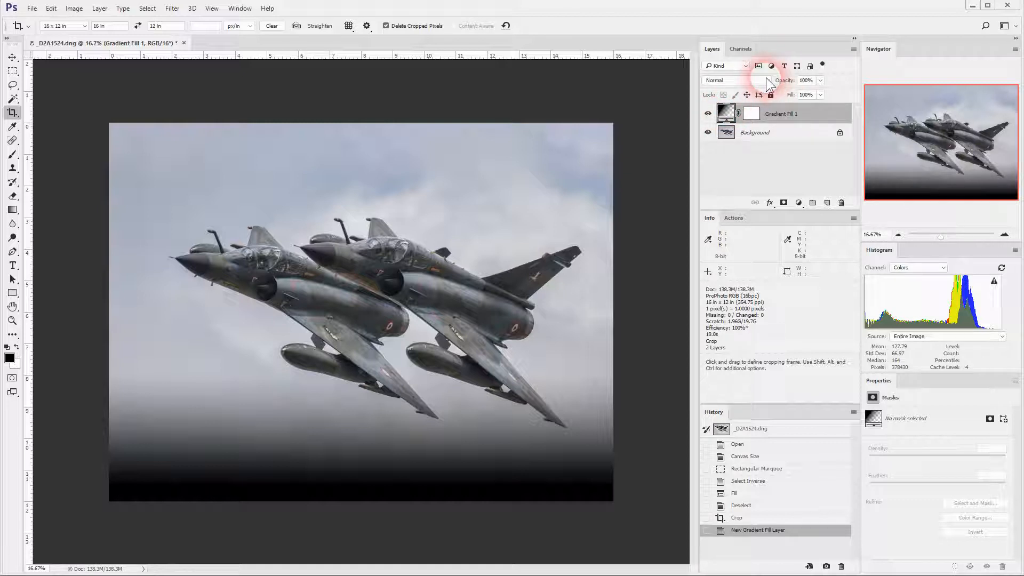
{"action": "left_click", "coordinate": [766, 80]}
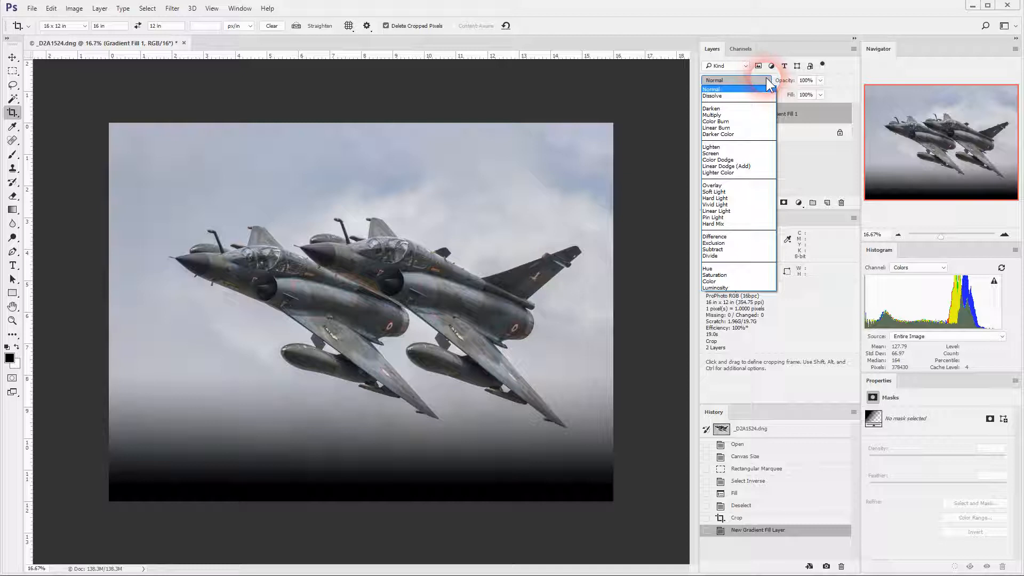
{"action": "left_click", "coordinate": [721, 185]}
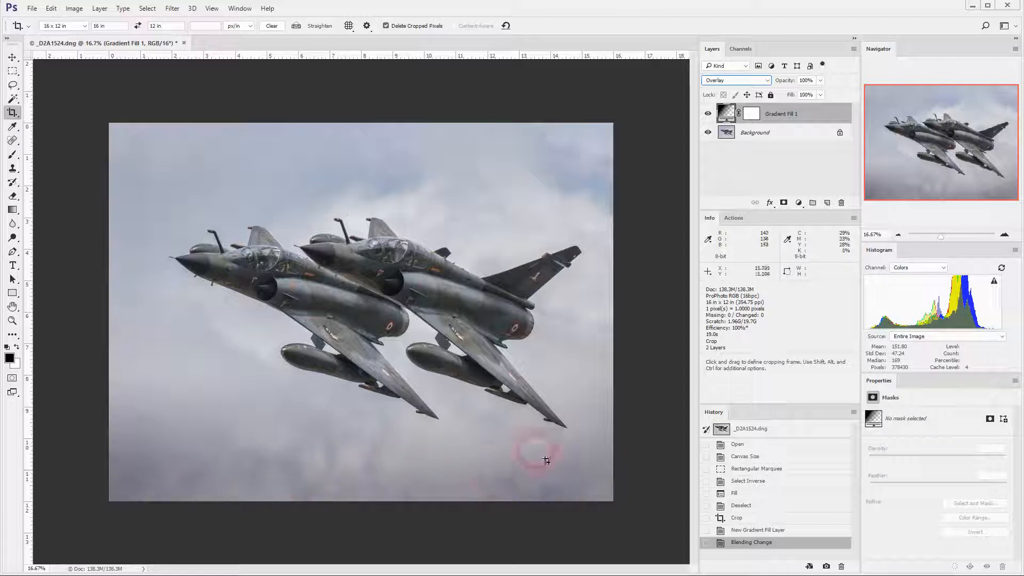
Compare the photo with and without the gradient fill layer, and reduce that layer's opacity to 90%
{"action": "left_click", "coordinate": [709, 114]}
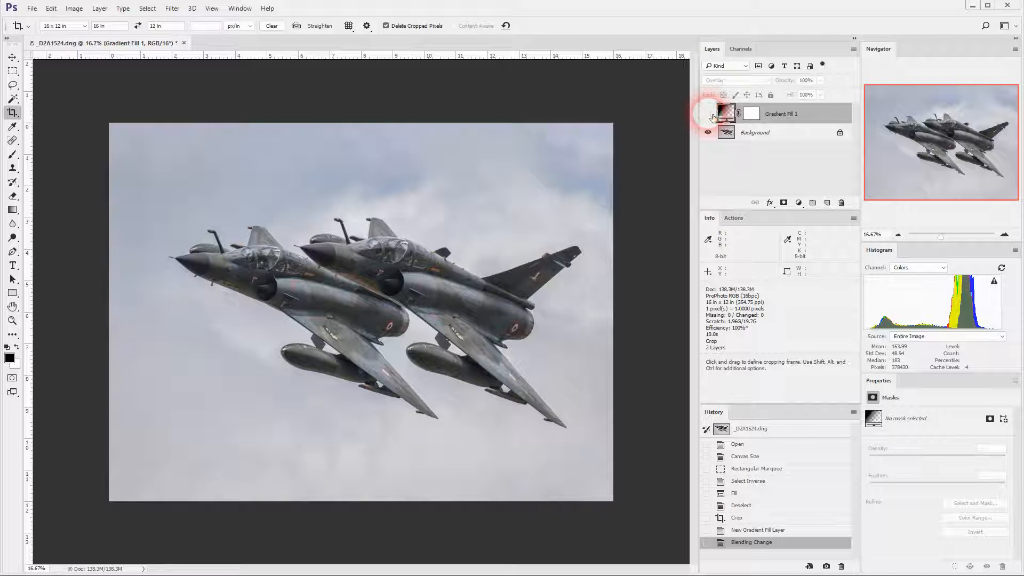
{"action": "left_click", "coordinate": [709, 113]}
{"action": "left_click", "coordinate": [709, 114]}
{"action": "left_click", "coordinate": [709, 113]}
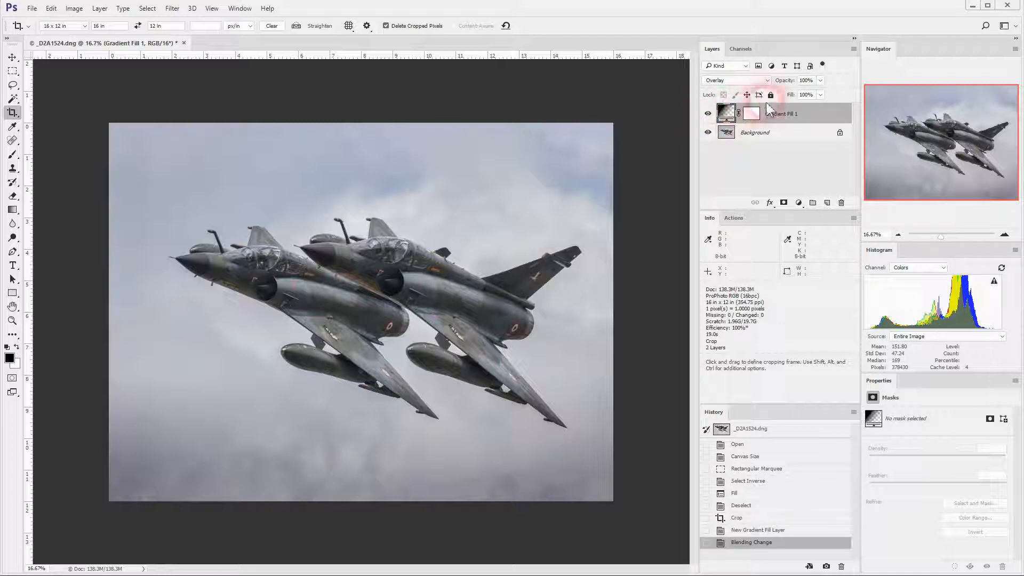
{"action": "left_click", "coordinate": [821, 82]}
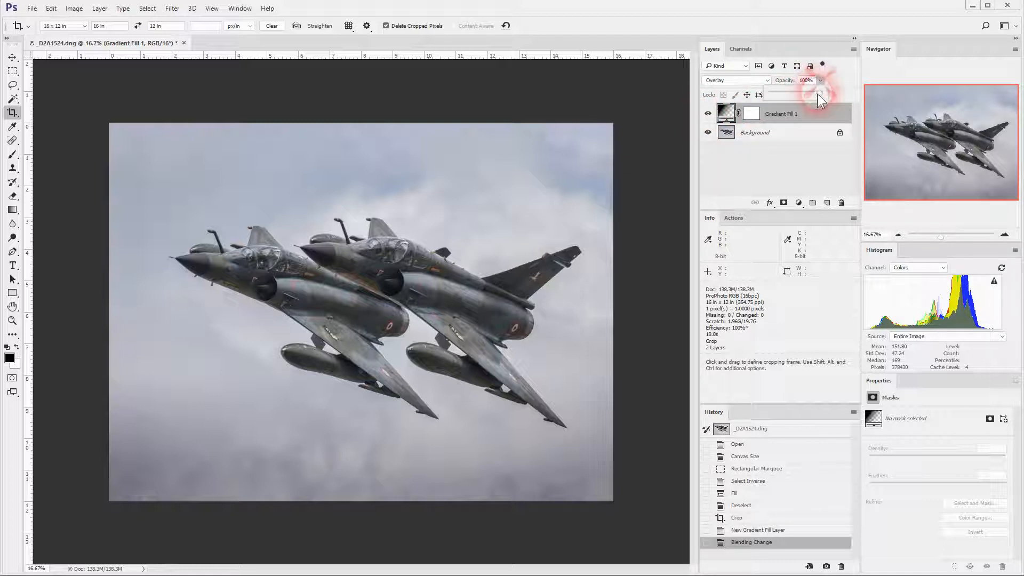
{"action": "mouse_move", "coordinate": [818, 92]}
{"action": "left_mouse_down"}
{"action": "mouse_move", "coordinate": [765, 94]}
{"action": "mouse_move", "coordinate": [828, 96]}
{"action": "mouse_move", "coordinate": [817, 94]}
{"action": "left_mouse_up"}
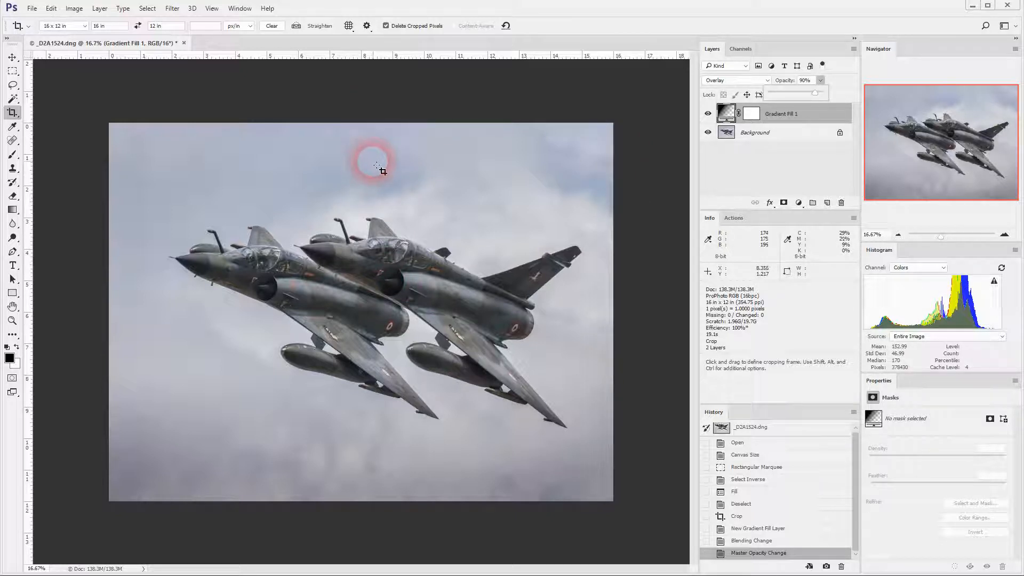
Add a second linear Gradient Fill layer and reverse it so the black starts from the photo's top edge, keeping the 90° angle
{"action": "left_click", "coordinate": [799, 202]}
{"action": "left_click", "coordinate": [826, 228]}
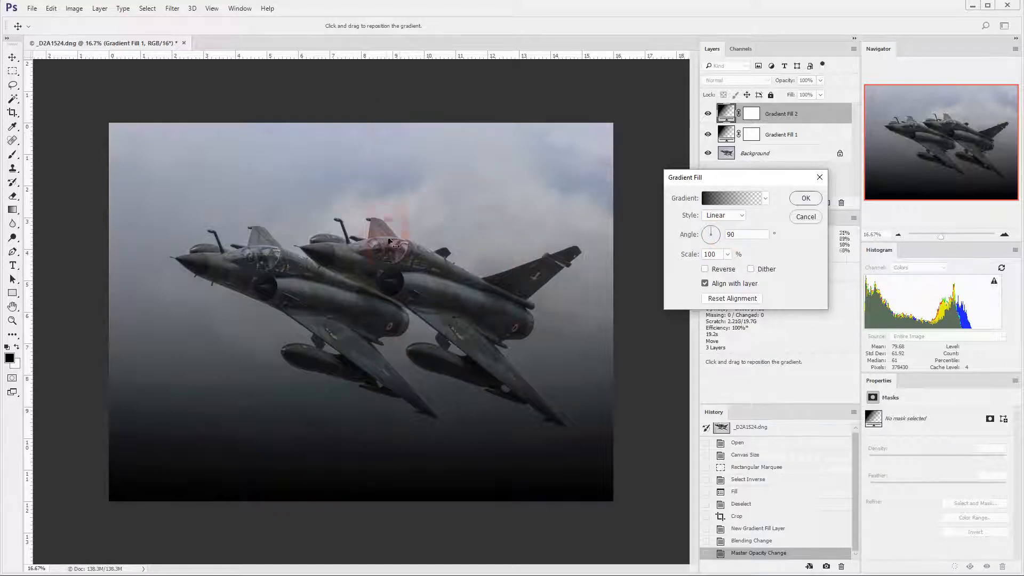
{"action": "left_click", "coordinate": [705, 271]}
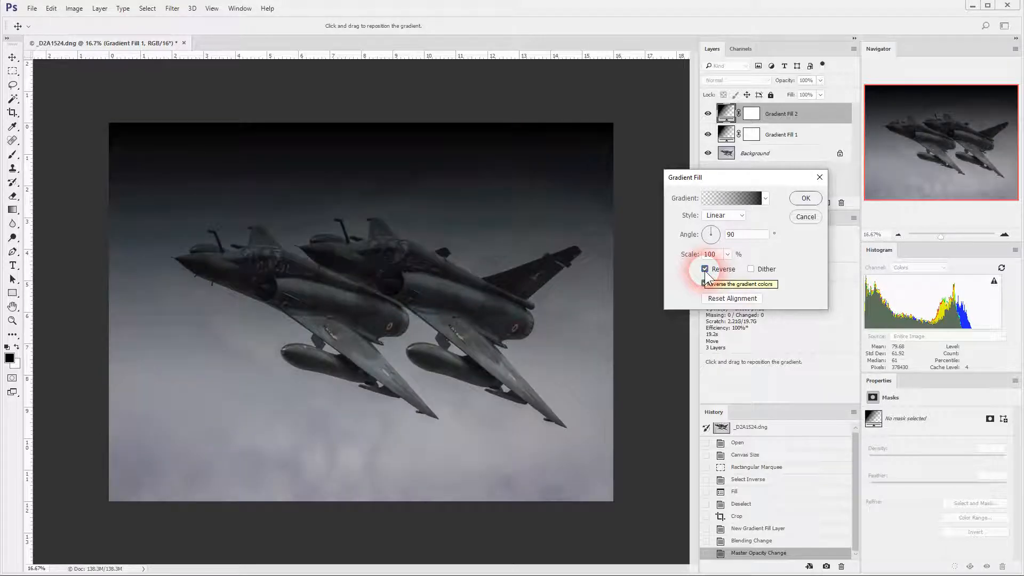
{"action": "mouse_move", "coordinate": [711, 226]}
{"action": "left_mouse_down"}
{"action": "mouse_move", "coordinate": [715, 249]}
{"action": "mouse_move", "coordinate": [711, 226]}
{"action": "left_mouse_up"}
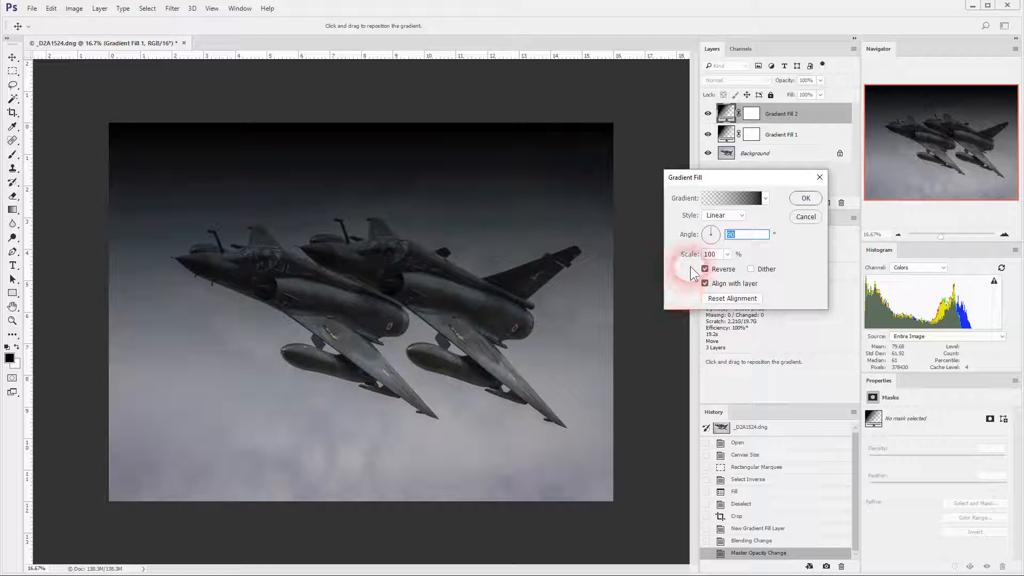
Set the second gradient fill's scale to 30%
{"action": "left_click", "coordinate": [729, 254]}
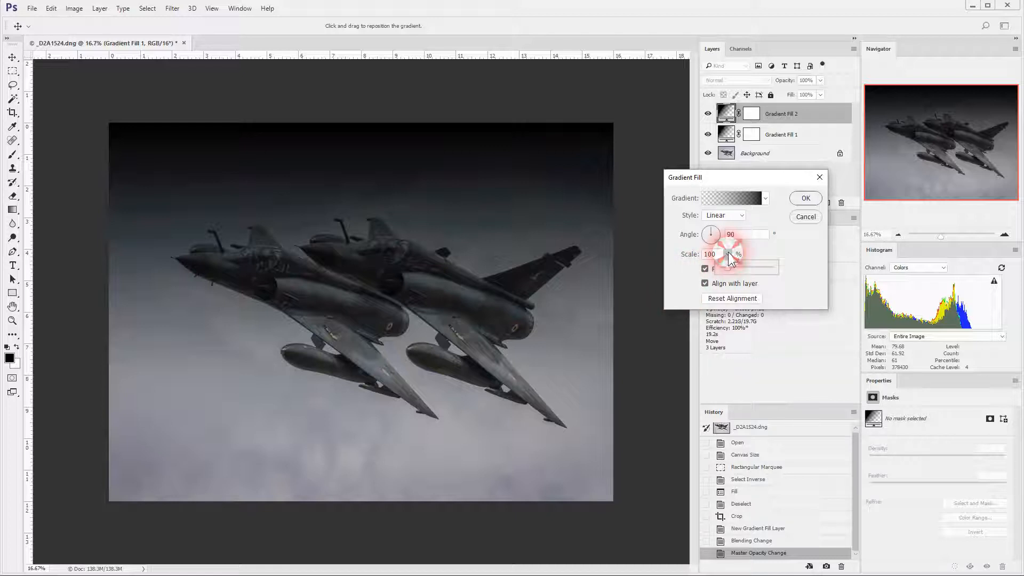
{"action": "left_click_drag", "start_coordinate": [727, 268], "coordinate": [724, 267]}
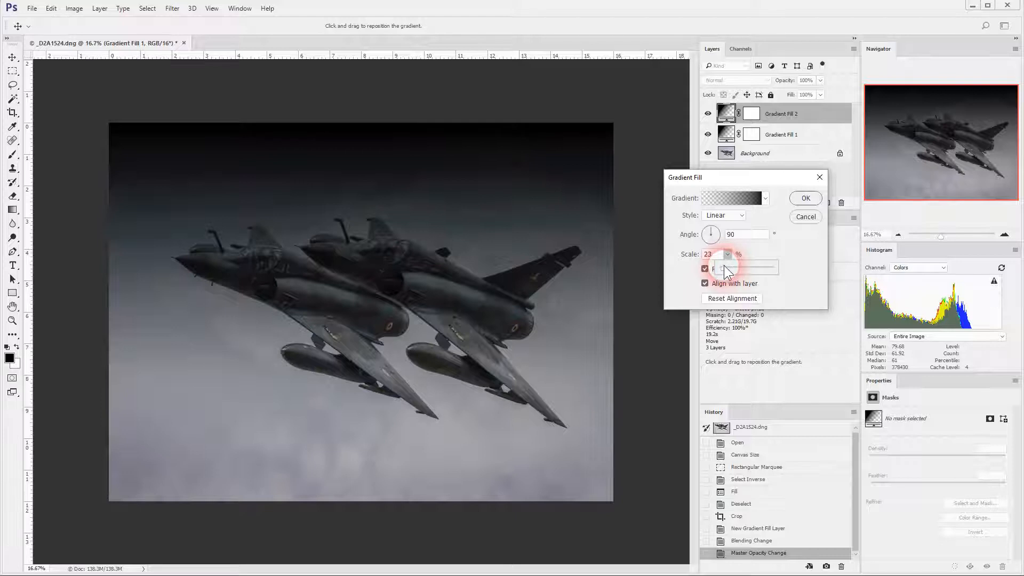
{"action": "key", "text": "Up"}
{"action": "key", "text": "Up"}
{"action": "key", "text": "Up"}
{"action": "key", "text": "Up"}
{"action": "key", "text": "Up"}
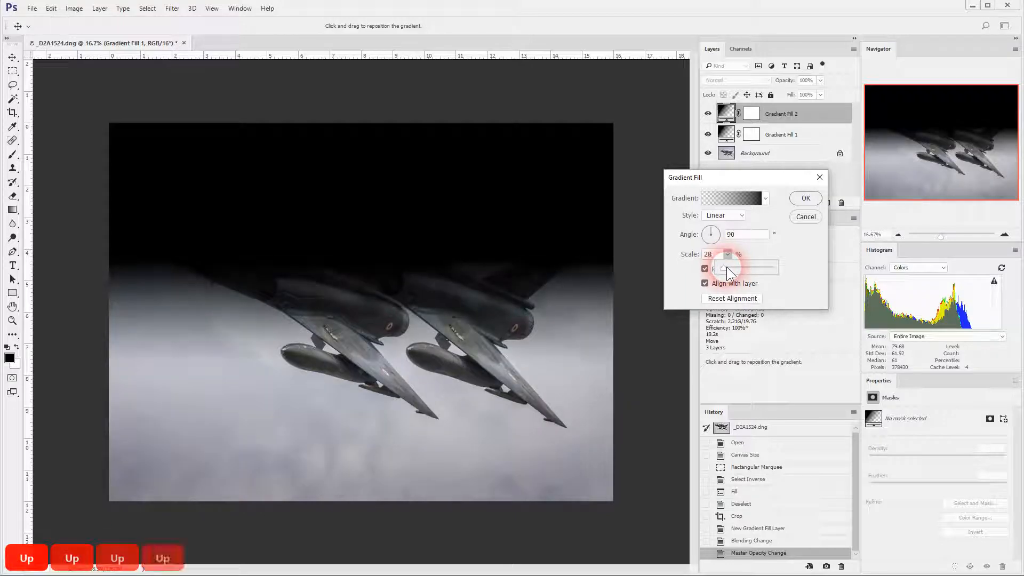
{"action": "key", "text": "Up"}
{"action": "key", "text": "Up"}
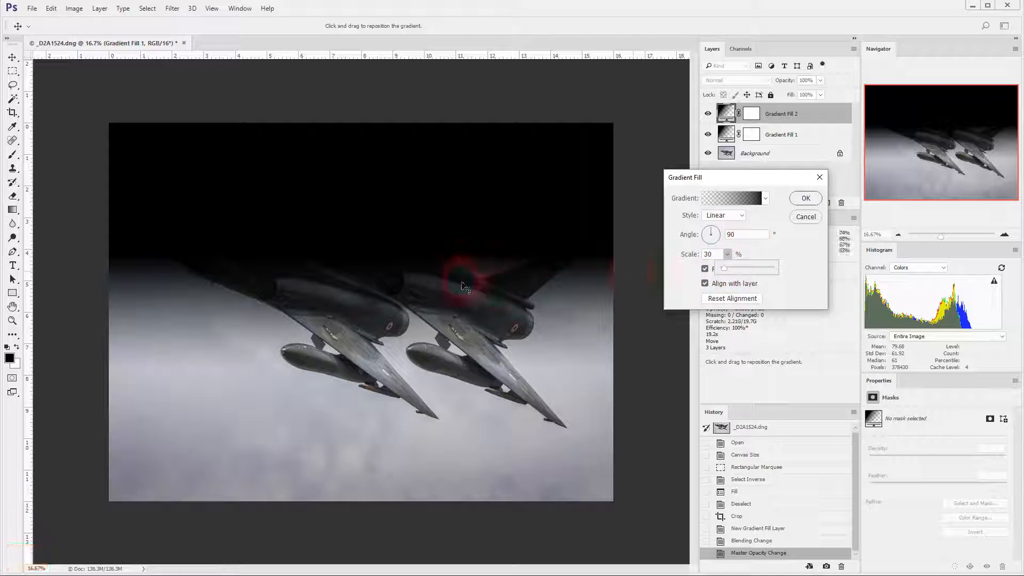
Reposition the second gradient up so its dark fade covers only the sky above the jets, and apply the fill
{"action": "left_click_drag", "start_coordinate": [465, 288], "coordinate": [468, 142]}
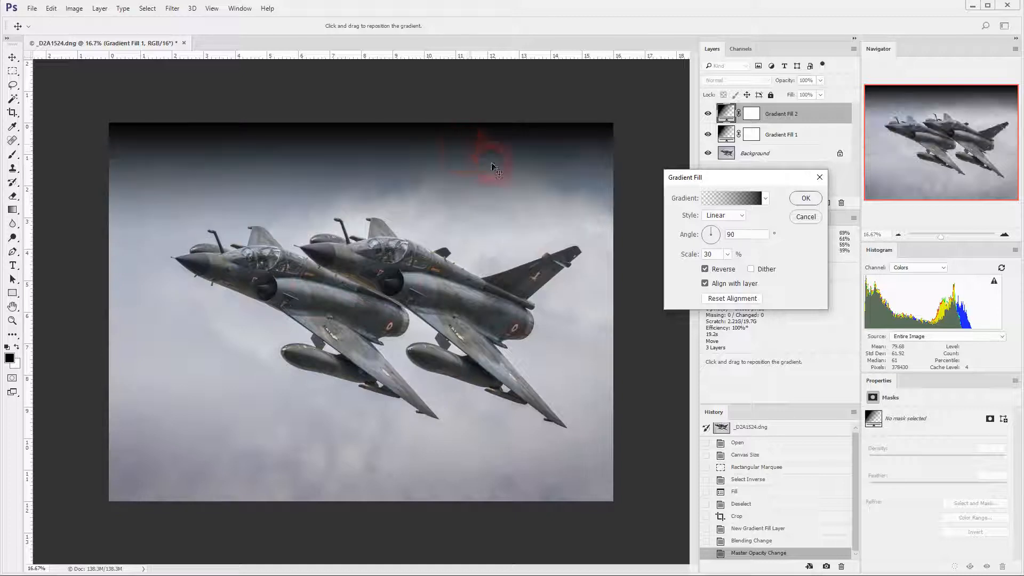
{"action": "left_click", "coordinate": [804, 199]}
{"action": "key", "text": "c"}
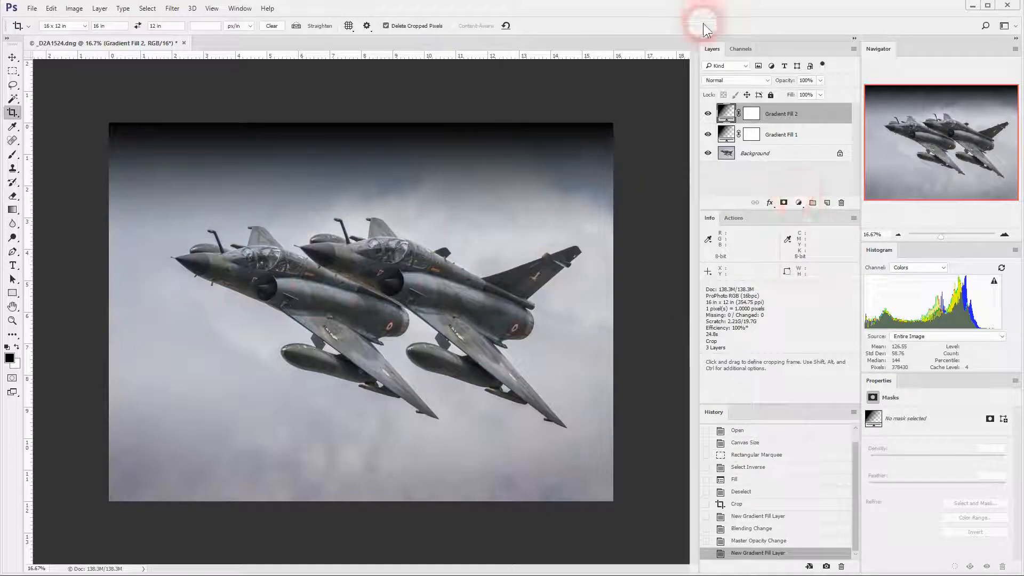
Set the second gradient fill layer's blend mode to Overlay and its opacity to 90%
{"action": "left_click", "coordinate": [766, 78]}
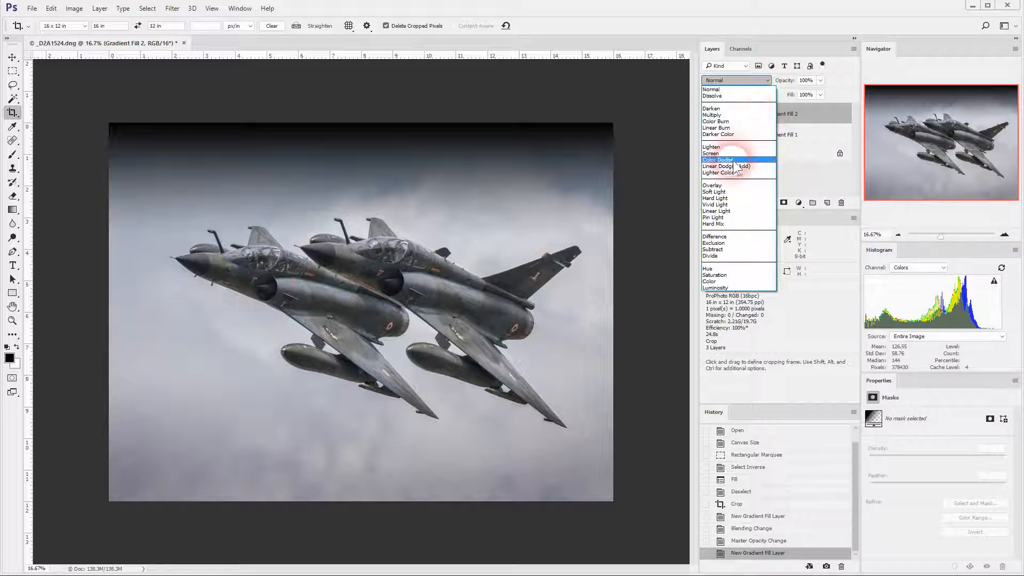
{"action": "left_click", "coordinate": [728, 184]}
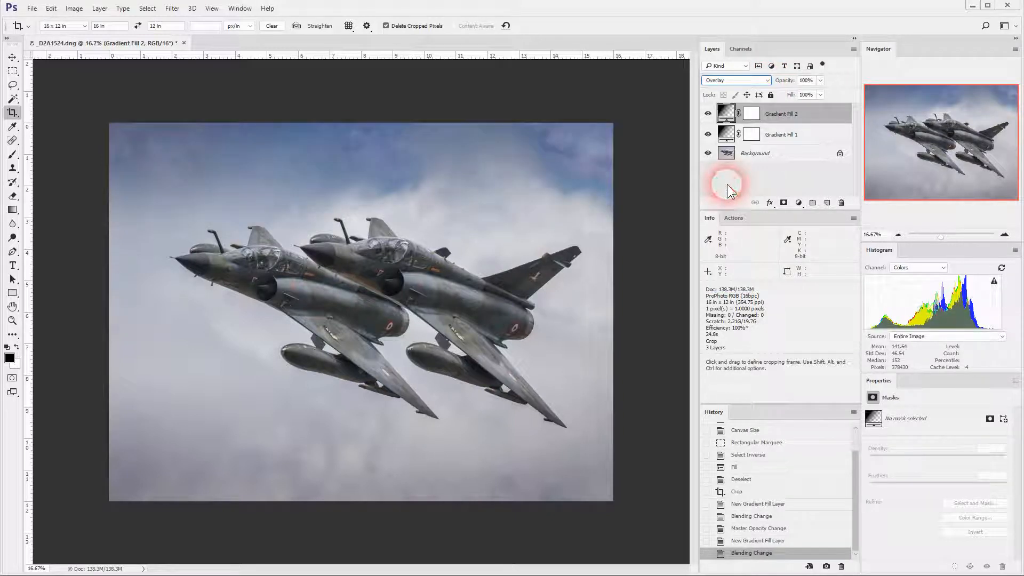
{"action": "left_click", "coordinate": [821, 81]}
{"action": "left_click_drag", "start_coordinate": [820, 99], "coordinate": [818, 100]}
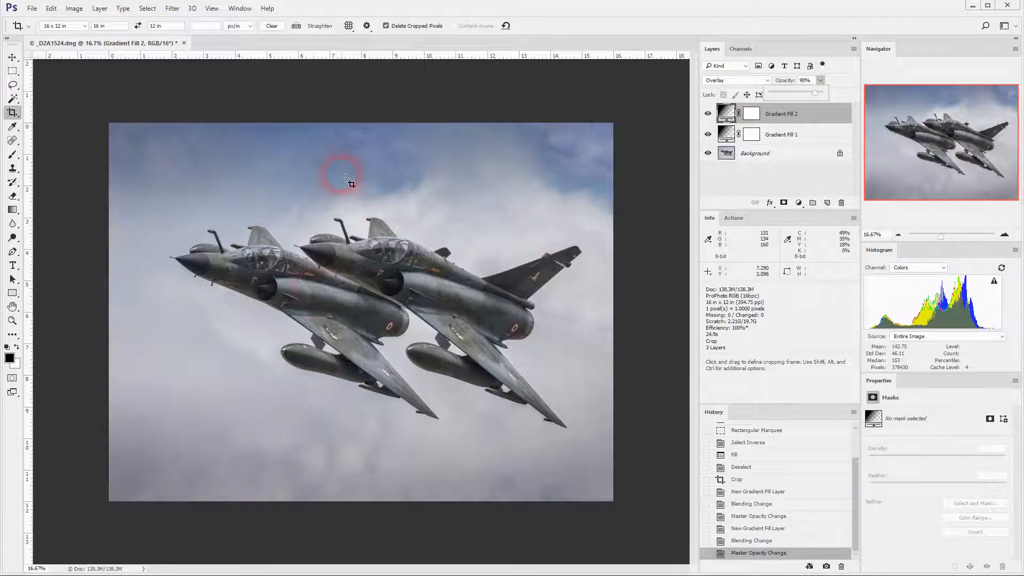
Shift the Gradient Fill 2 gradient slightly higher to soften the darkening above the jets, and apply the change
{"action": "double_click", "coordinate": [731, 115]}
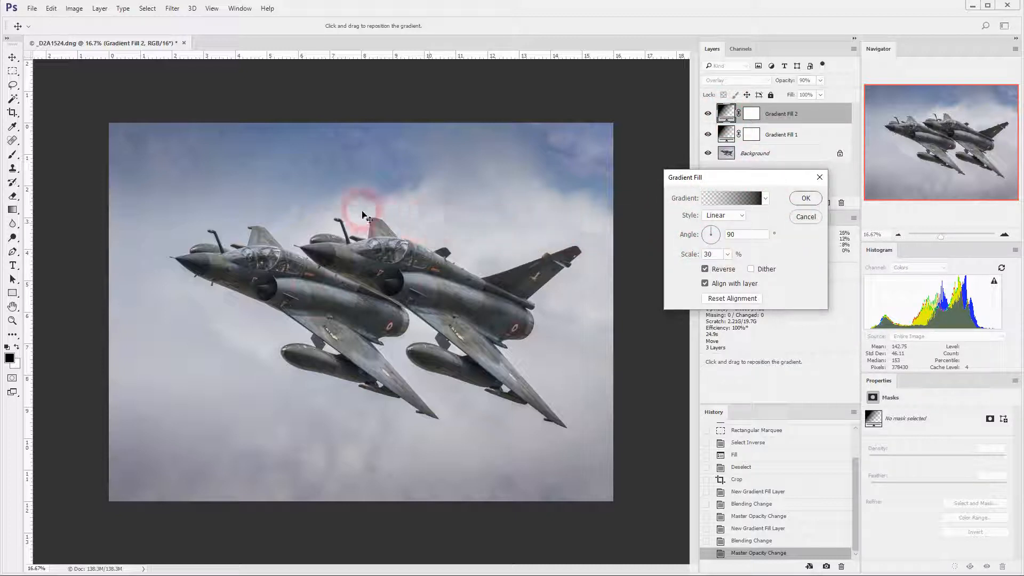
{"action": "left_click_drag", "start_coordinate": [356, 213], "coordinate": [339, 195]}
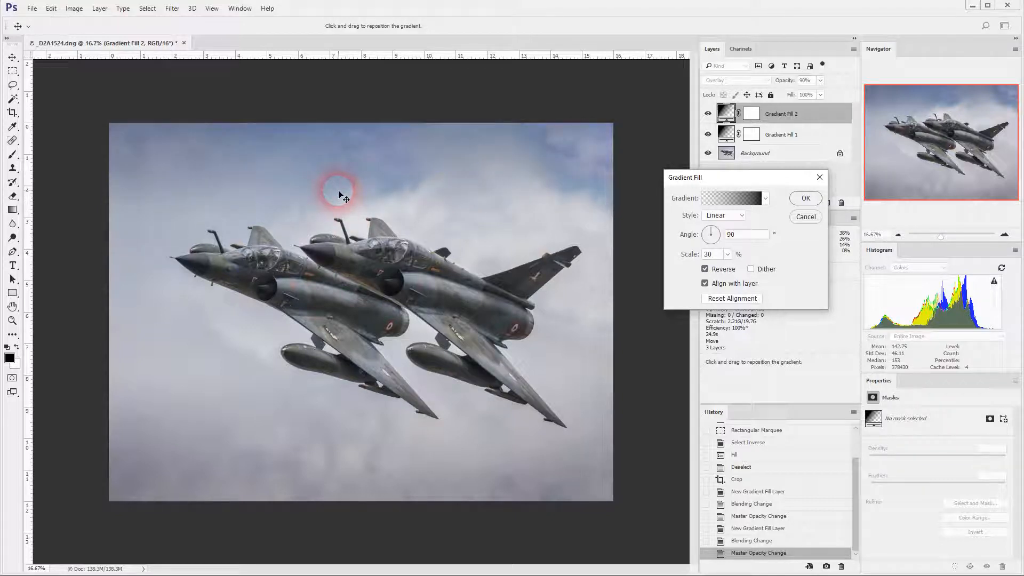
{"action": "left_click", "coordinate": [805, 200]}
{"action": "key", "text": "c"}
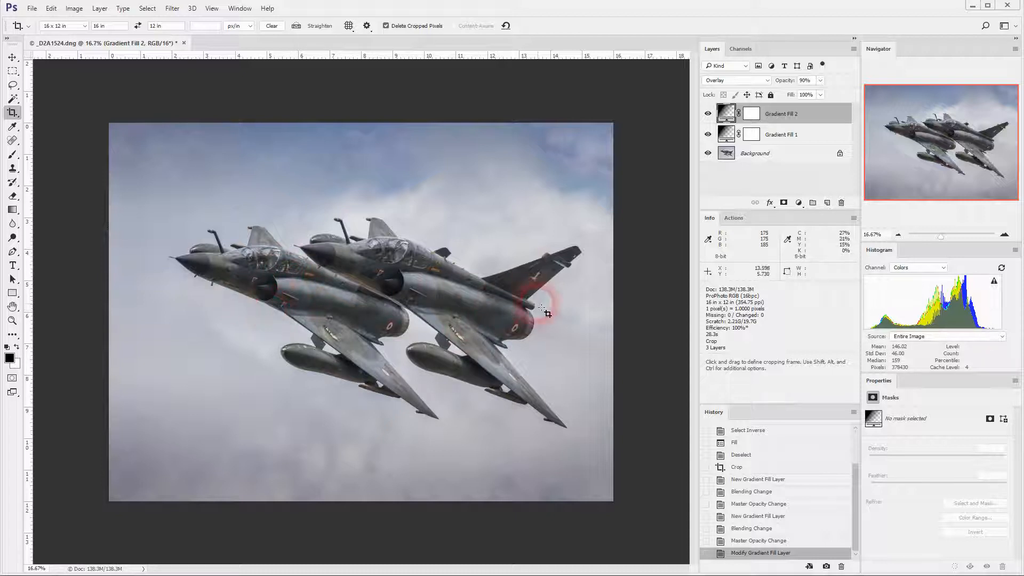
Add a Curves adjustment layer directly above the Background layer
{"action": "left_click", "coordinate": [734, 155]}
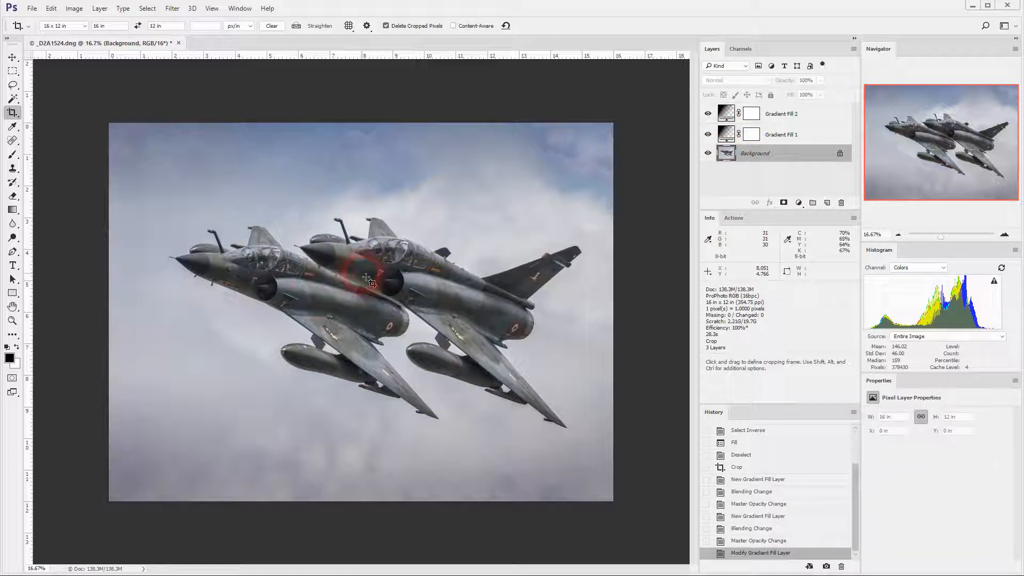
{"action": "left_click", "coordinate": [799, 203]}
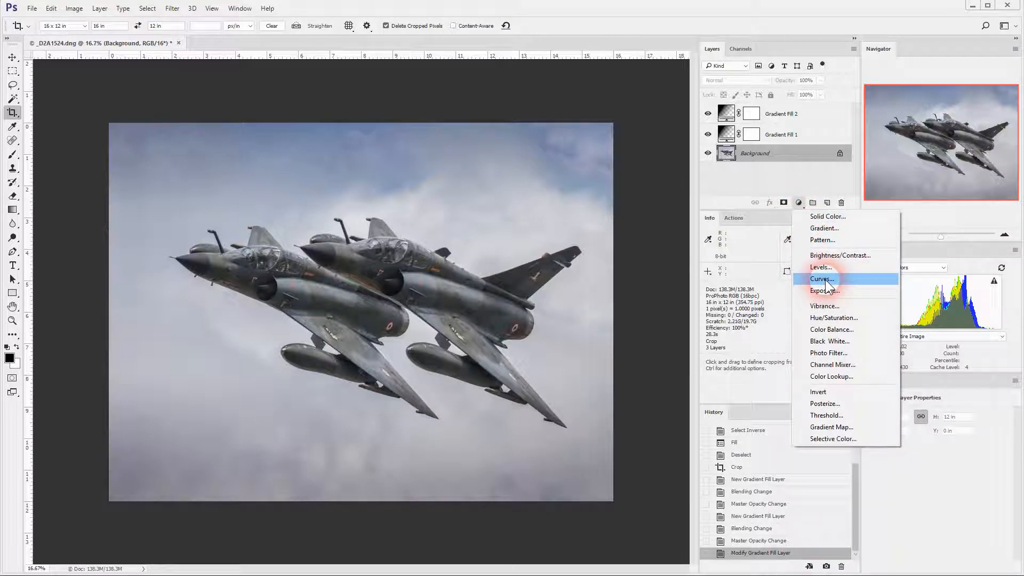
{"action": "left_click", "coordinate": [823, 280]}
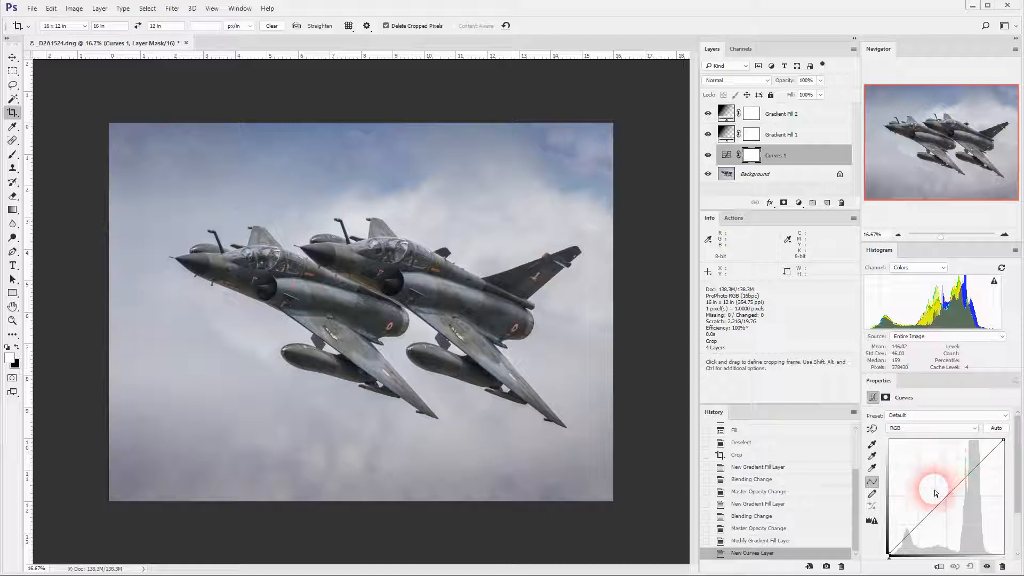
Shape the curve to lift the shadows and midtones and pull the highlights down, and compare the photo with and without the adjustment
{"action": "left_click_drag", "start_coordinate": [909, 541], "coordinate": [910, 533]}
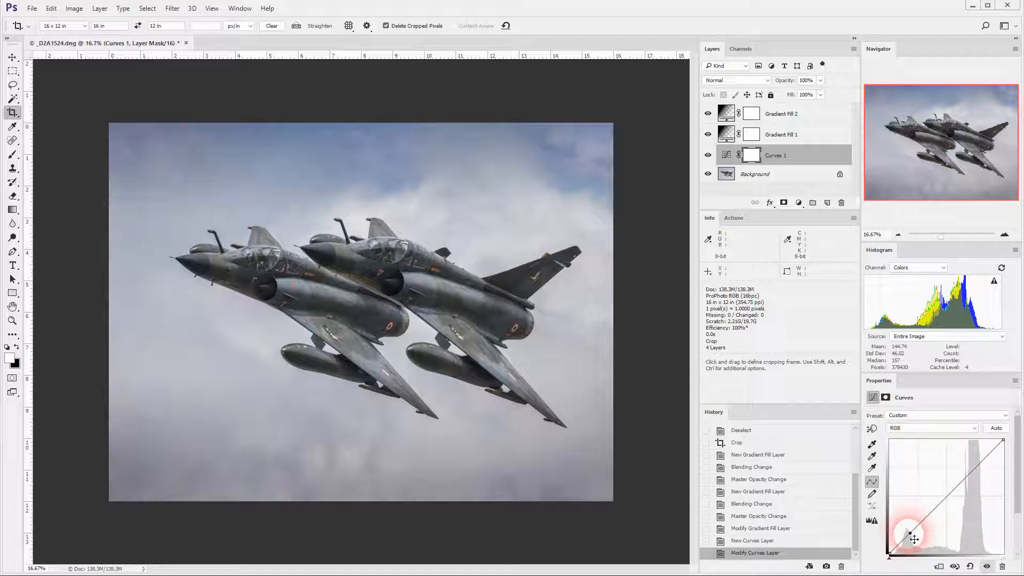
{"action": "mouse_move", "coordinate": [932, 511]}
{"action": "left_mouse_down"}
{"action": "mouse_move", "coordinate": [930, 445]}
{"action": "mouse_move", "coordinate": [944, 527]}
{"action": "mouse_move", "coordinate": [932, 502]}
{"action": "left_mouse_up"}
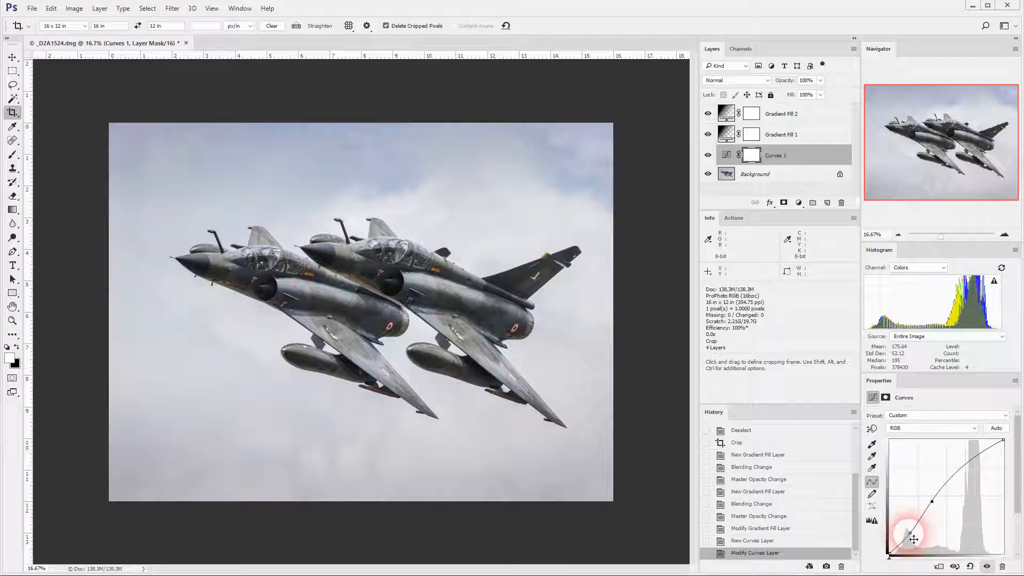
{"action": "mouse_move", "coordinate": [935, 507]}
{"action": "left_mouse_down"}
{"action": "mouse_move", "coordinate": [926, 495]}
{"action": "mouse_move", "coordinate": [935, 504]}
{"action": "left_mouse_up"}
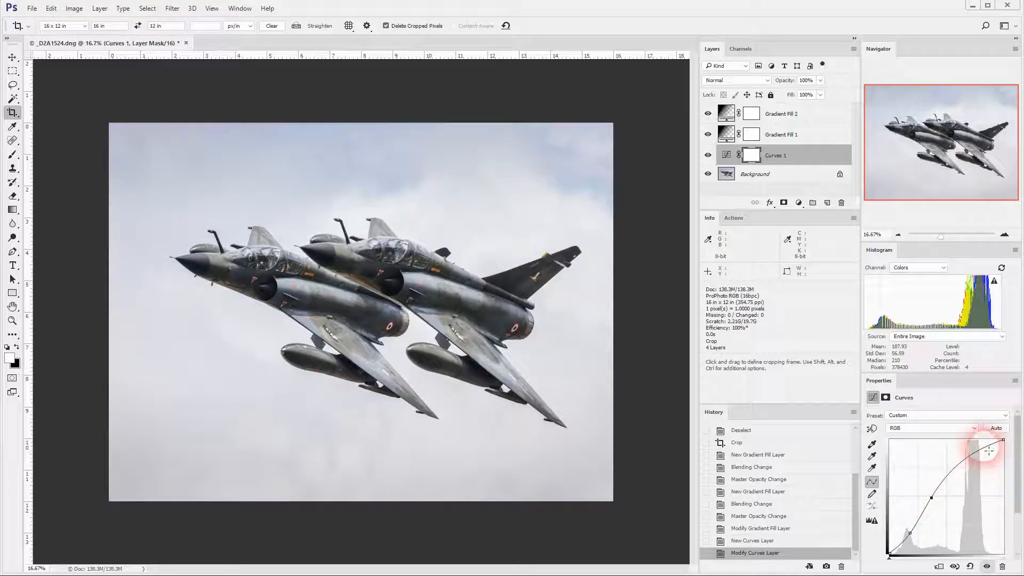
{"action": "mouse_move", "coordinate": [988, 452]}
{"action": "left_mouse_down"}
{"action": "mouse_move", "coordinate": [995, 486]}
{"action": "mouse_move", "coordinate": [998, 458]}
{"action": "left_mouse_up"}
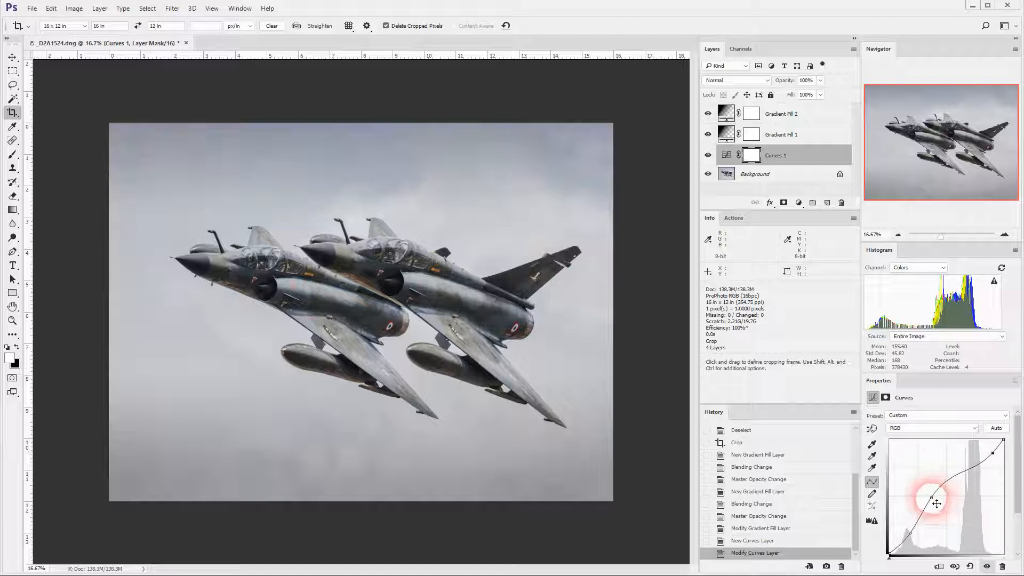
{"action": "left_click_drag", "start_coordinate": [936, 502], "coordinate": [941, 498]}
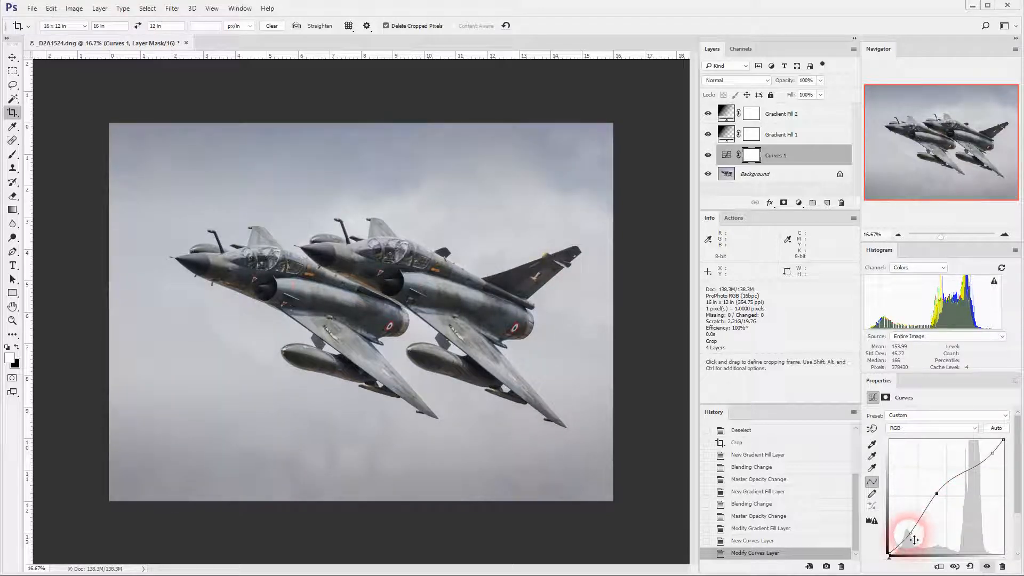
{"action": "left_click_drag", "start_coordinate": [914, 537], "coordinate": [915, 533]}
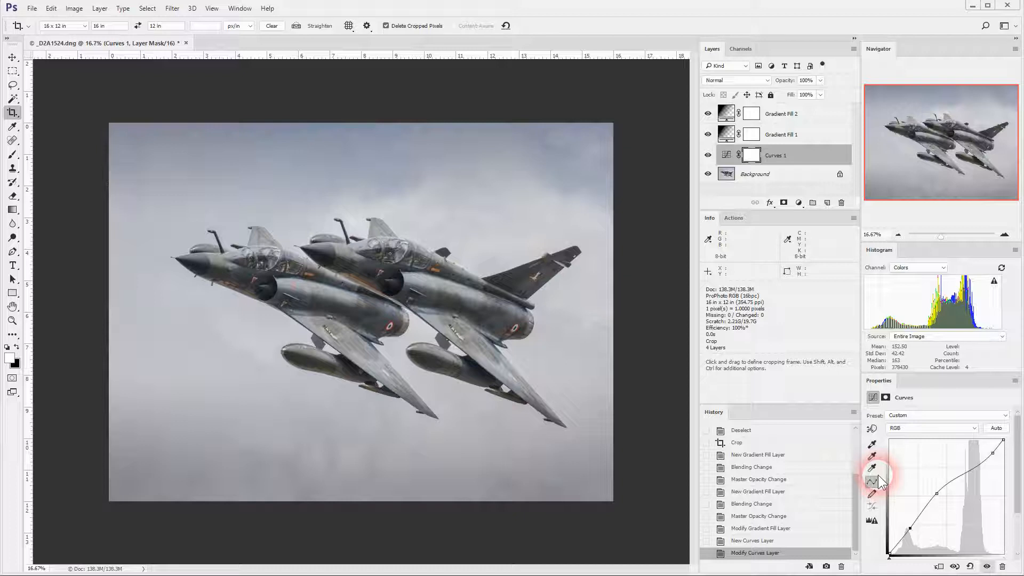
{"action": "left_click", "coordinate": [708, 156]}
{"action": "left_click", "coordinate": [710, 156]}
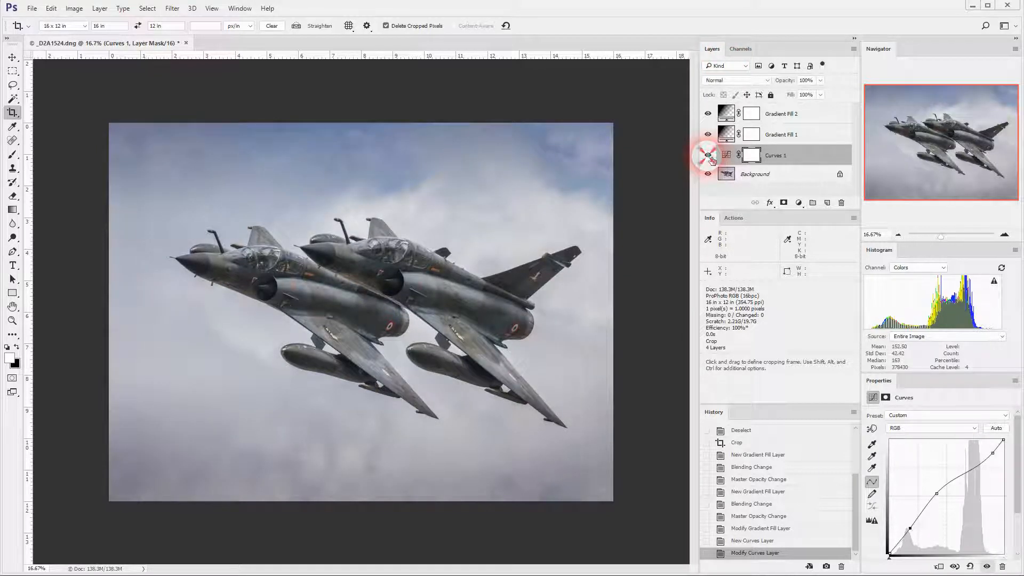
{"action": "left_click", "coordinate": [711, 159]}
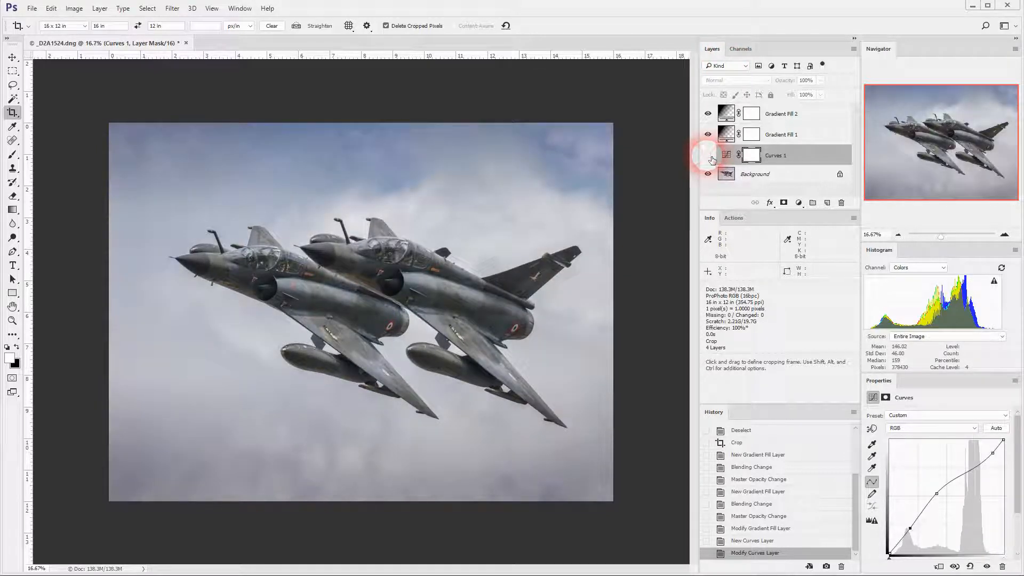
{"action": "left_click", "coordinate": [711, 158]}
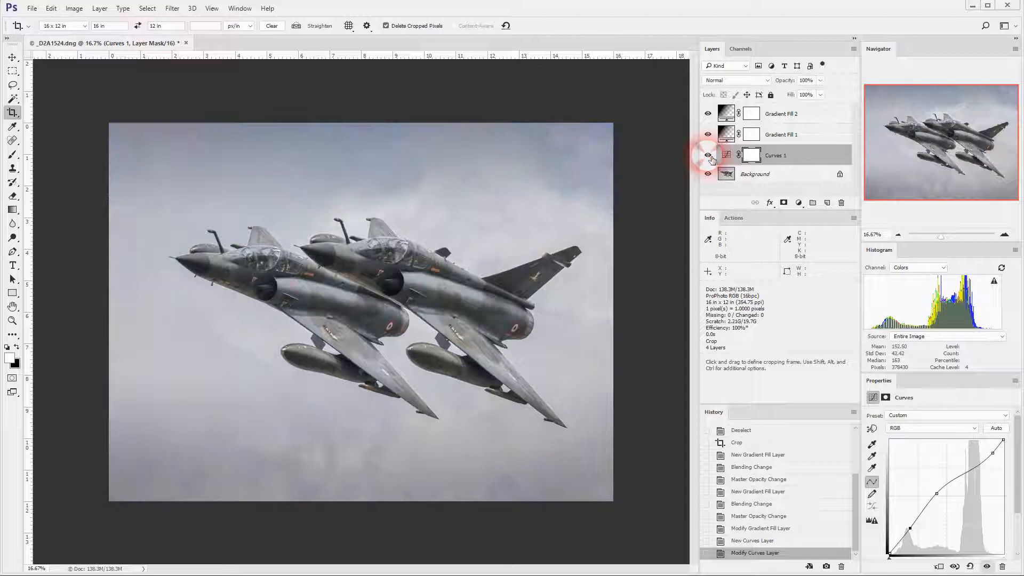
Raise the opacity of both the Gradient Fill 2 and Gradient Fill 1 layers to 100%
{"action": "left_click", "coordinate": [734, 119]}
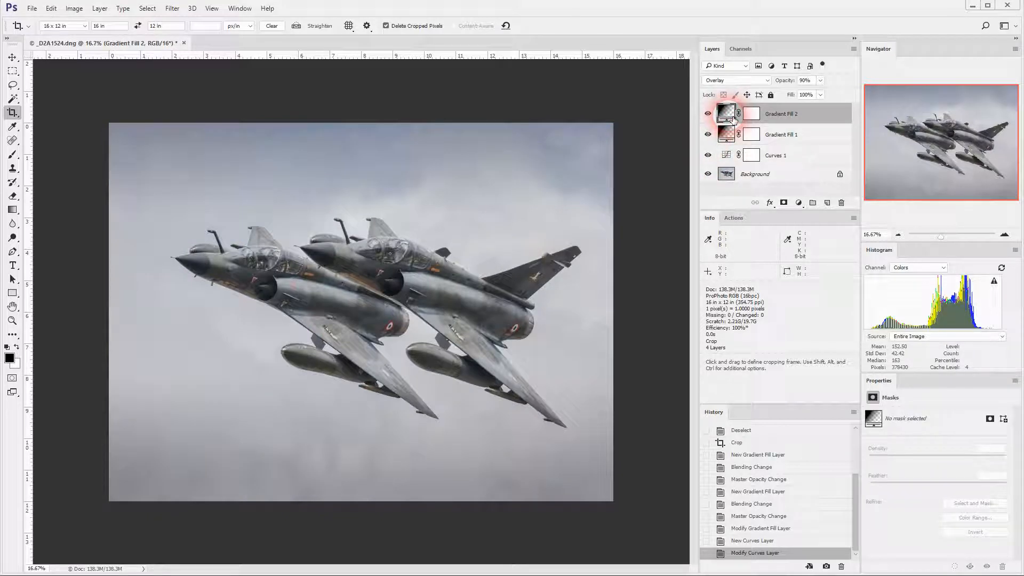
{"action": "left_click", "coordinate": [820, 80]}
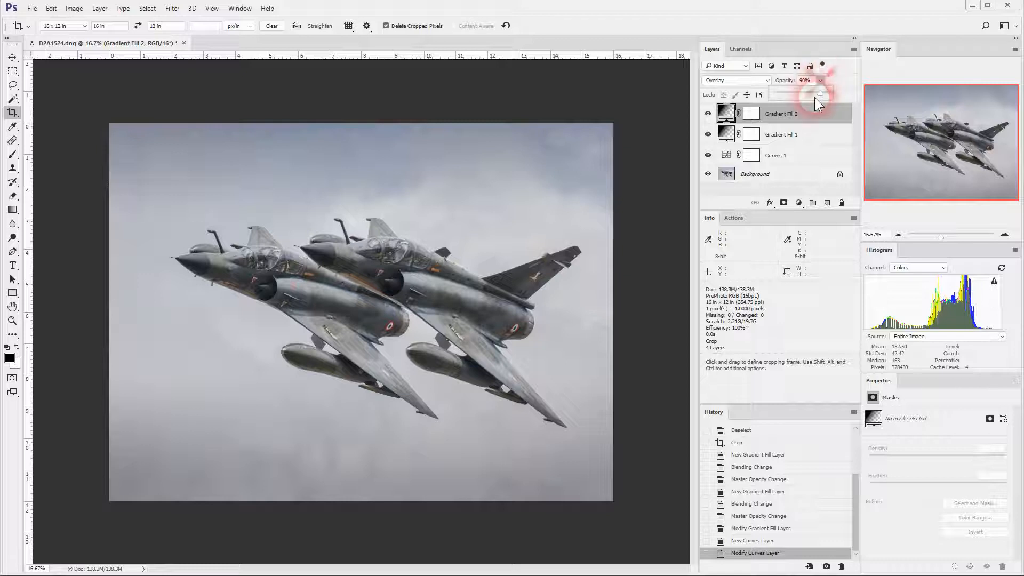
{"action": "left_click_drag", "start_coordinate": [819, 101], "coordinate": [834, 92]}
{"action": "left_click", "coordinate": [732, 135]}
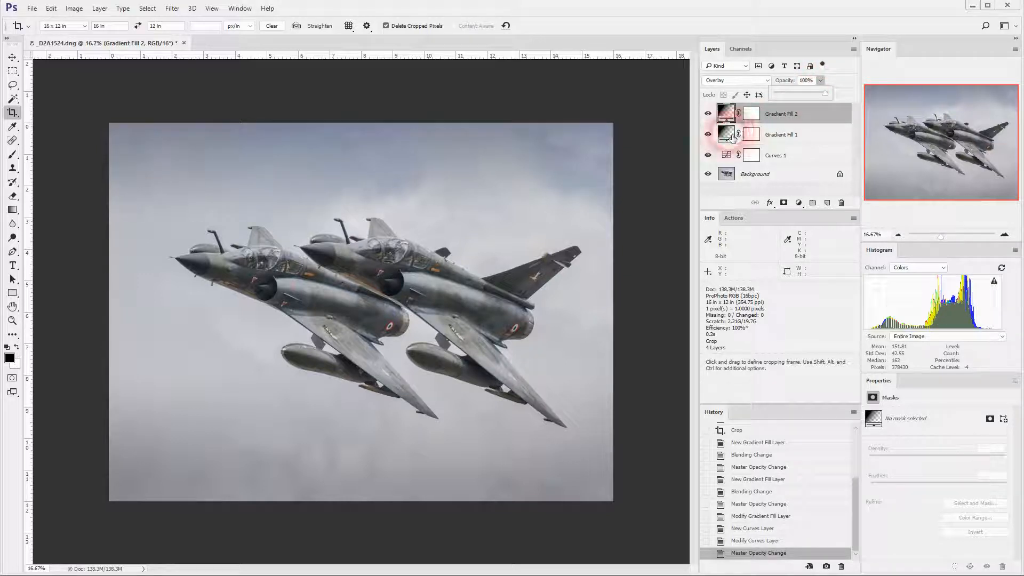
{"action": "left_click", "coordinate": [821, 81]}
{"action": "left_click_drag", "start_coordinate": [821, 95], "coordinate": [835, 94]}
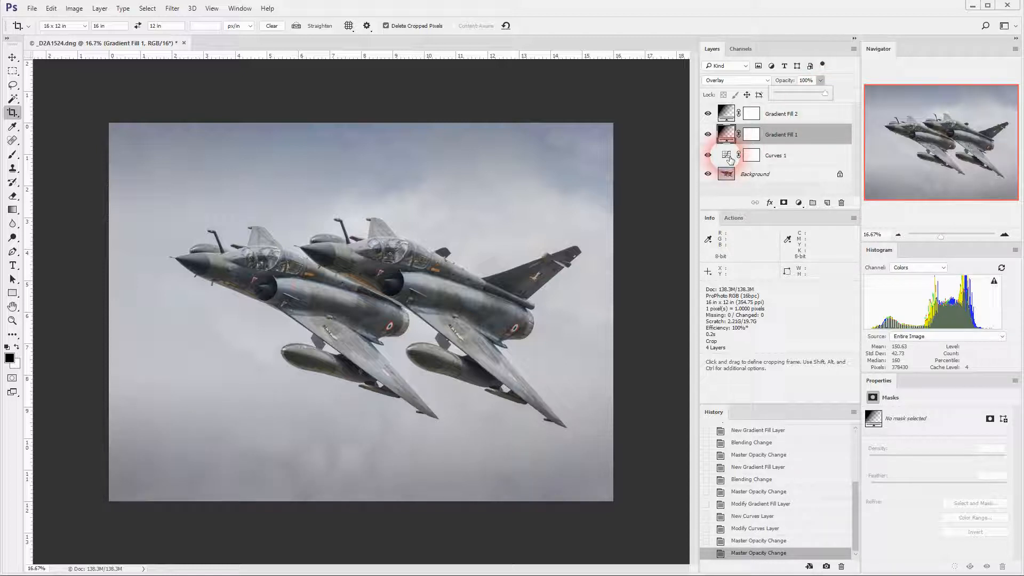
Lower the midtone point of the Curves 1 adjustment slightly to darken the midtones
{"action": "left_click", "coordinate": [730, 159]}
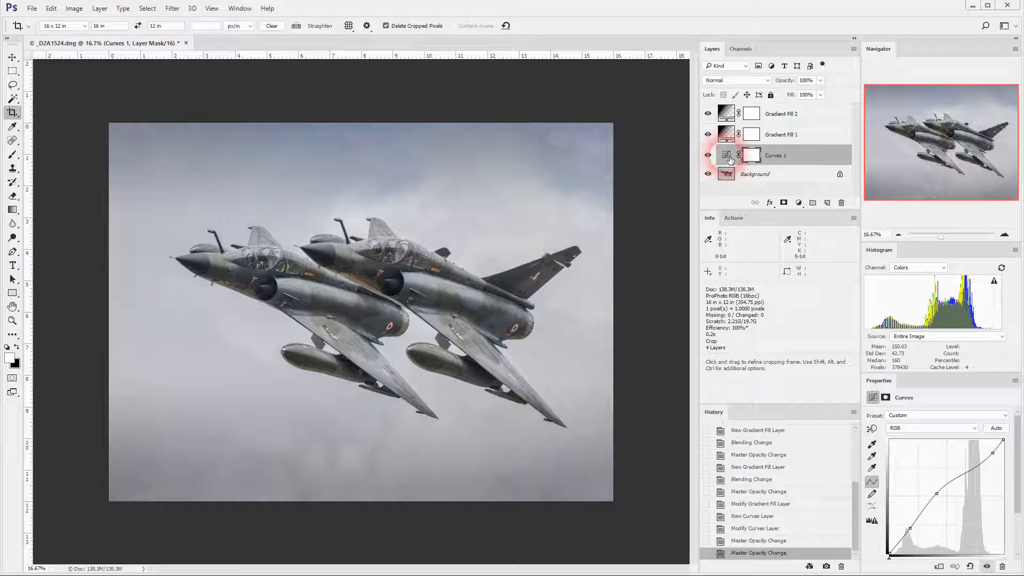
{"action": "left_click", "coordinate": [937, 493]}
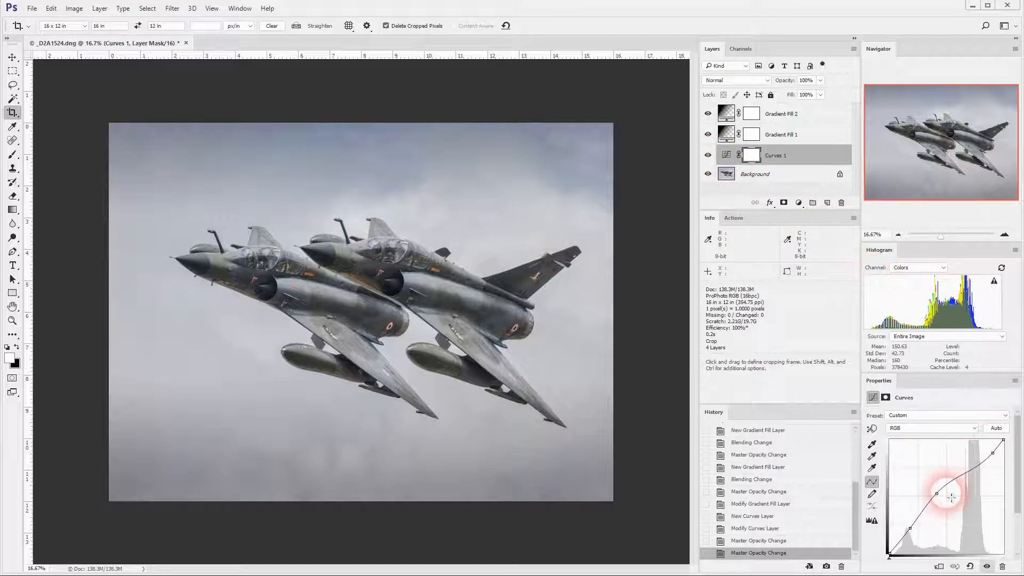
{"action": "left_click_drag", "start_coordinate": [942, 497], "coordinate": [943, 500]}
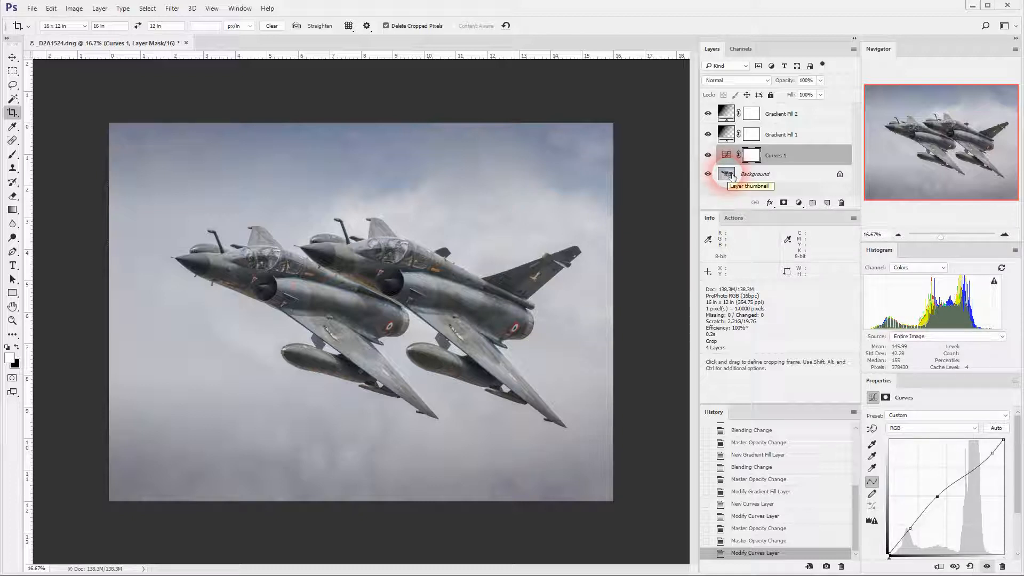
Open the Unsharp Mask filter for the Background layer and place its dialog clear of the front jet's cockpit
{"action": "left_click", "coordinate": [732, 177]}
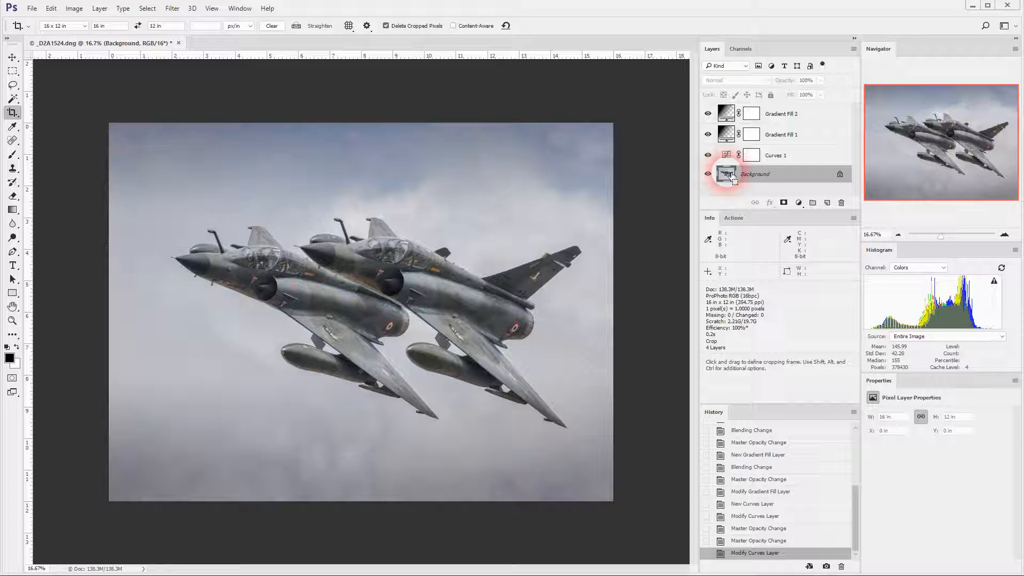
{"action": "key", "text": "ctrl+1"}
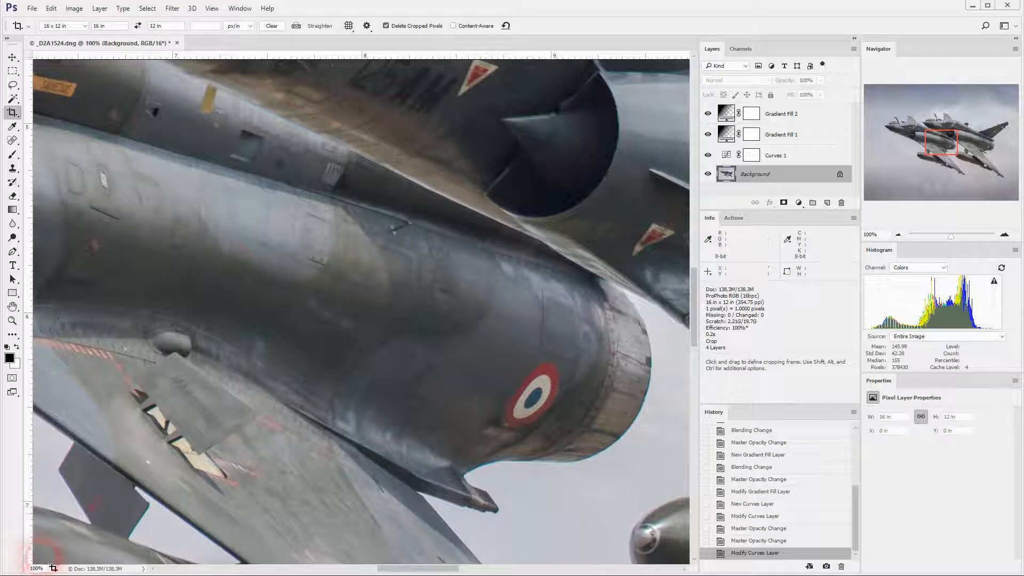
{"action": "key", "text": "space"}
{"action": "left_click_drag", "start_coordinate": [343, 172], "coordinate": [492, 372]}
{"action": "left_click_drag", "start_coordinate": [283, 197], "coordinate": [587, 297]}
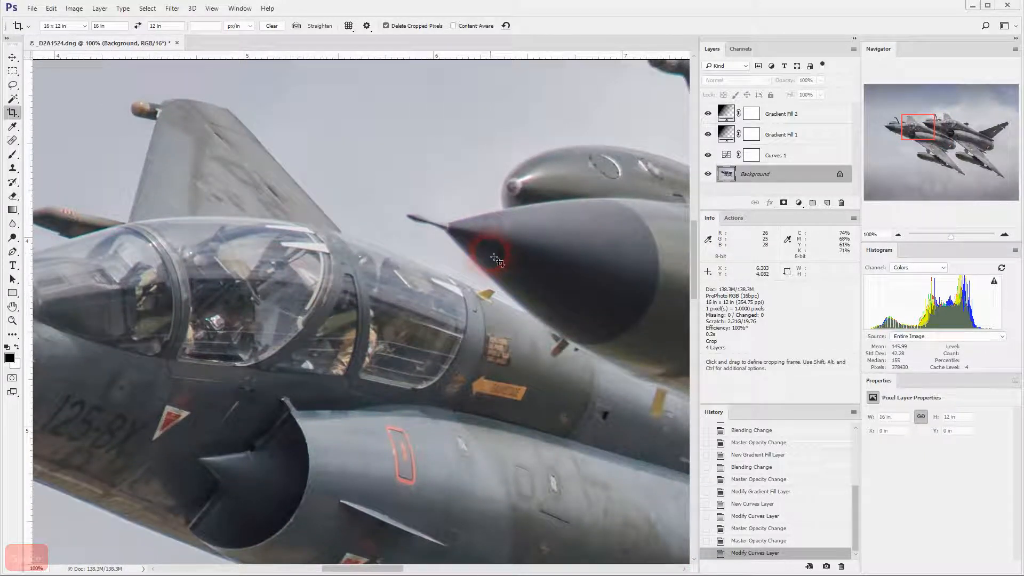
{"action": "left_click", "coordinate": [176, 12]}
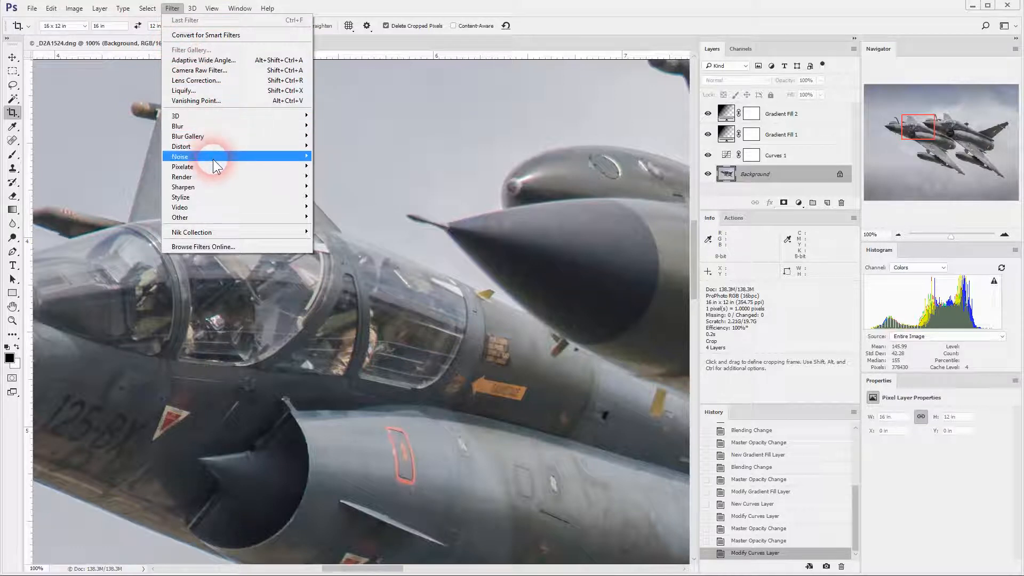
{"action": "mouse_move", "coordinate": [207, 185]}
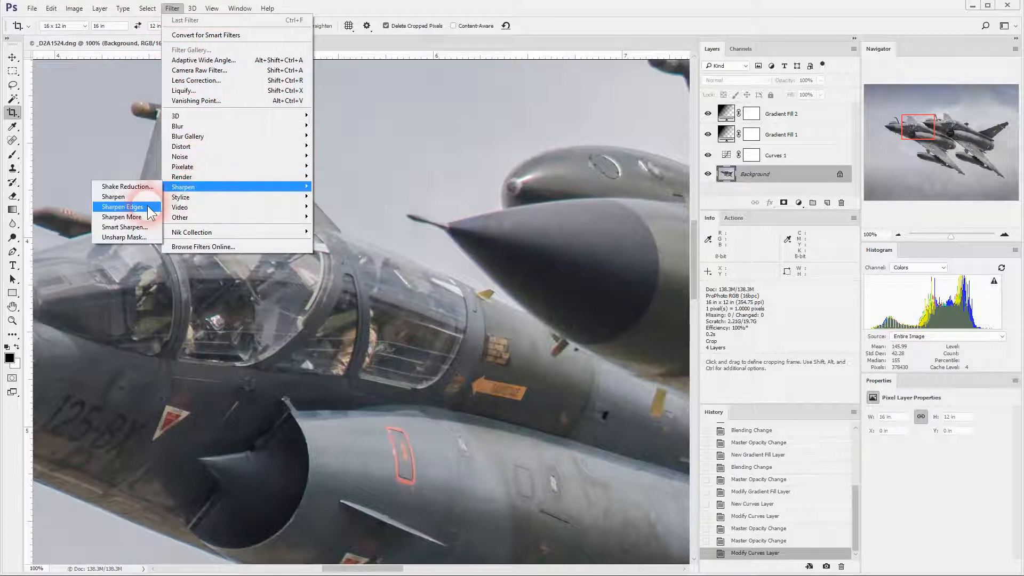
{"action": "left_click", "coordinate": [122, 238]}
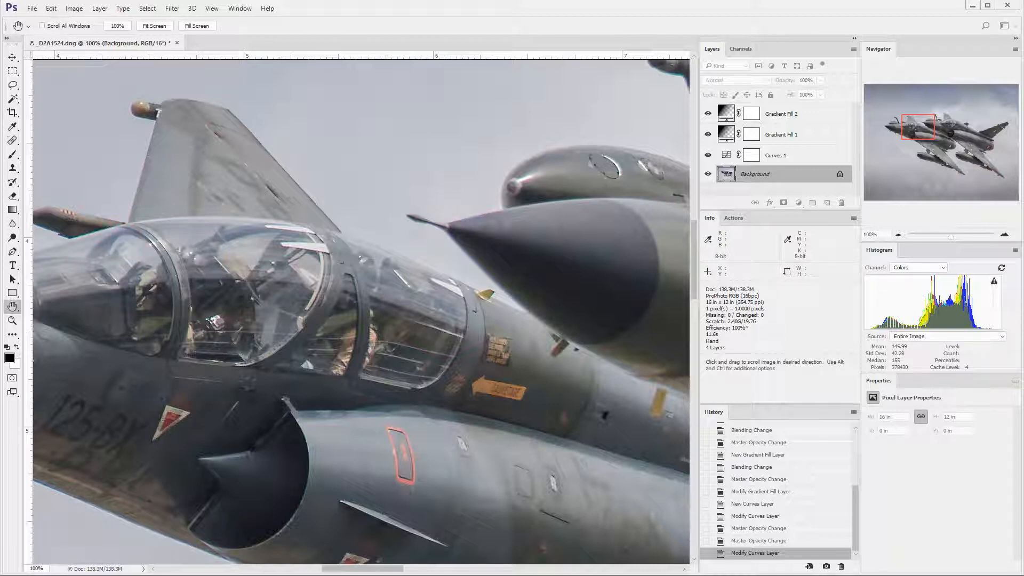
{"action": "left_click_drag", "start_coordinate": [764, 137], "coordinate": [583, 81]}
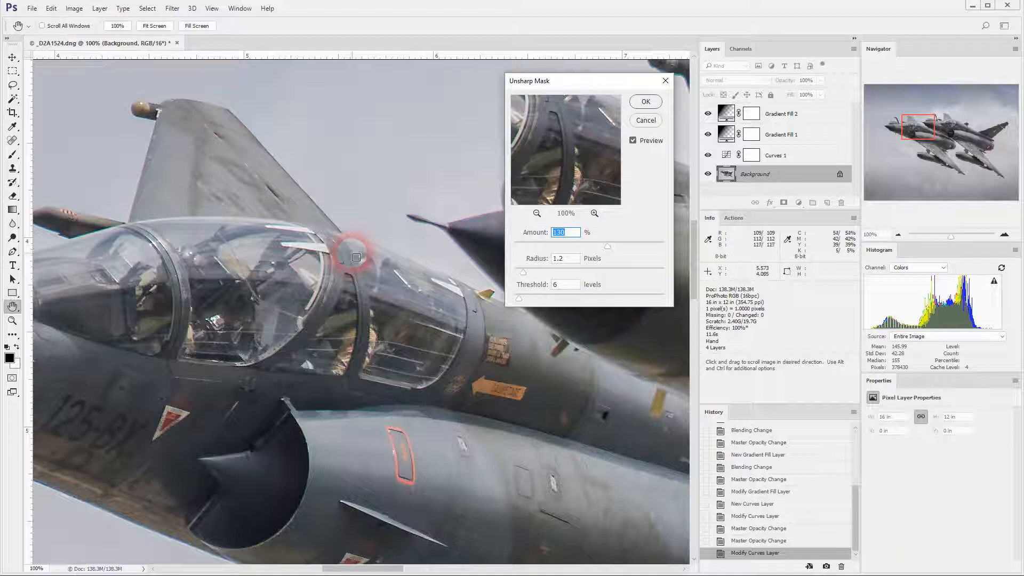
Try an exaggerated sharpening with an amount of 500% and a radius of about 43 pixels
{"action": "left_click", "coordinate": [606, 247]}
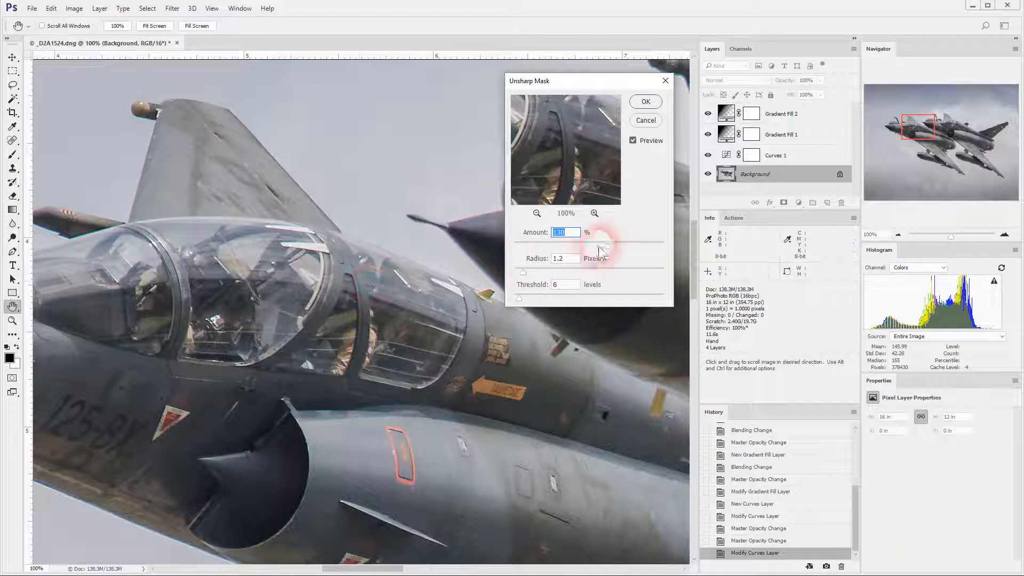
{"action": "left_click_drag", "start_coordinate": [609, 248], "coordinate": [670, 252]}
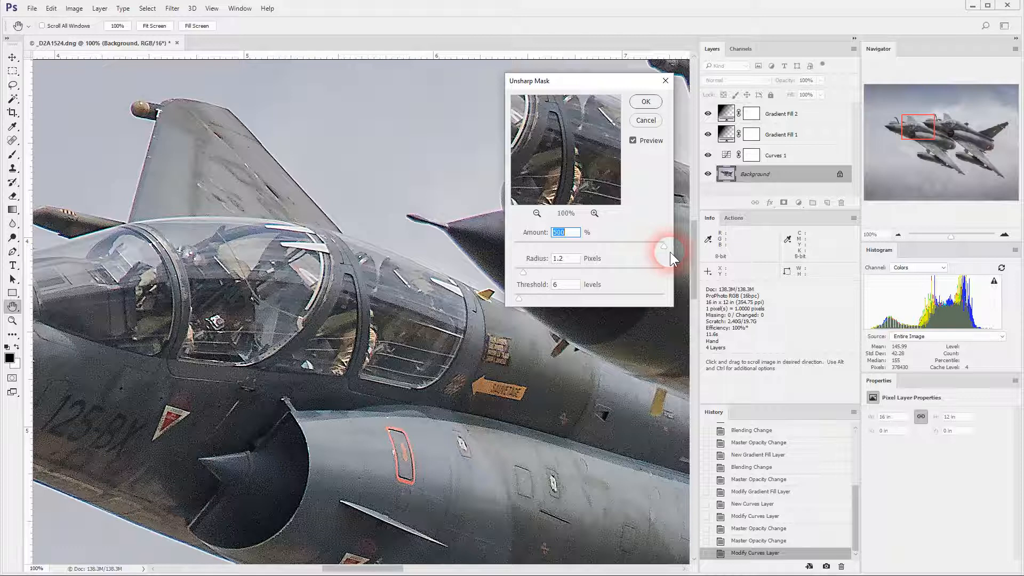
{"action": "left_click", "coordinate": [517, 267]}
{"action": "left_click_drag", "start_coordinate": [516, 267], "coordinate": [593, 276]}
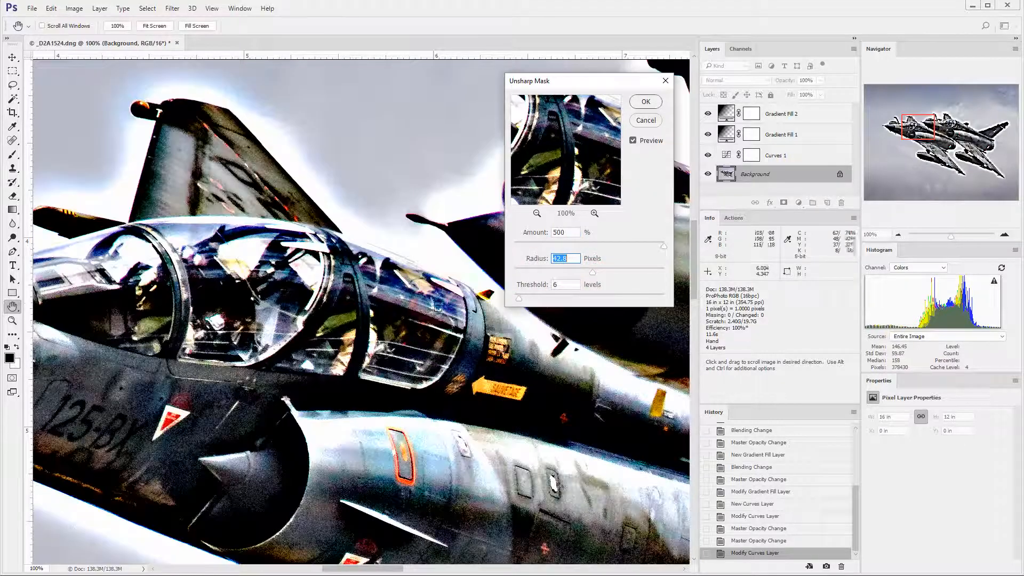
Reduce the Unsharp Mask radius to 1.2 pixels
{"action": "left_click", "coordinate": [517, 299]}
{"action": "left_click", "coordinate": [580, 253]}
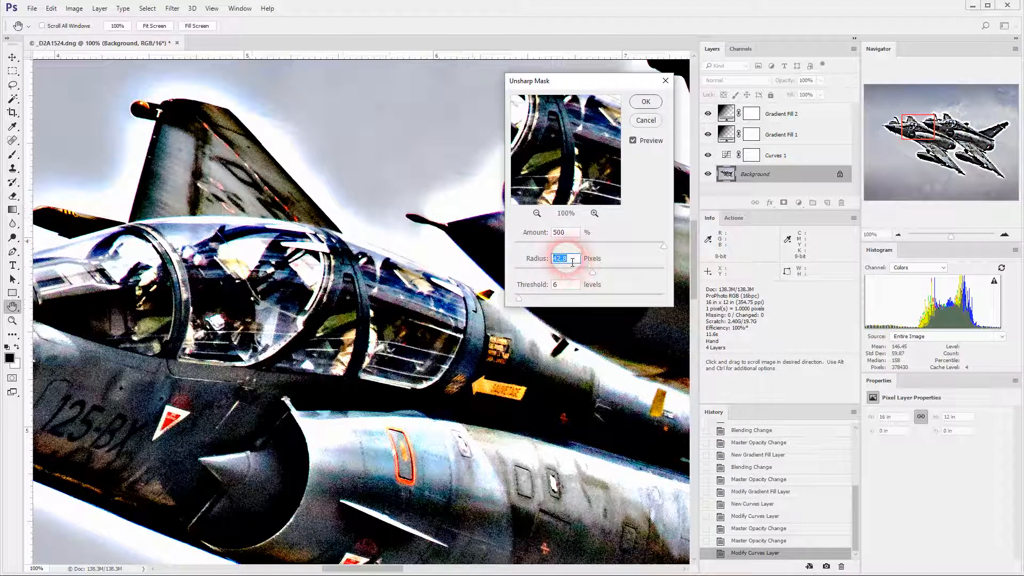
{"action": "left_click", "coordinate": [591, 273]}
{"action": "left_click_drag", "start_coordinate": [594, 274], "coordinate": [525, 283]}
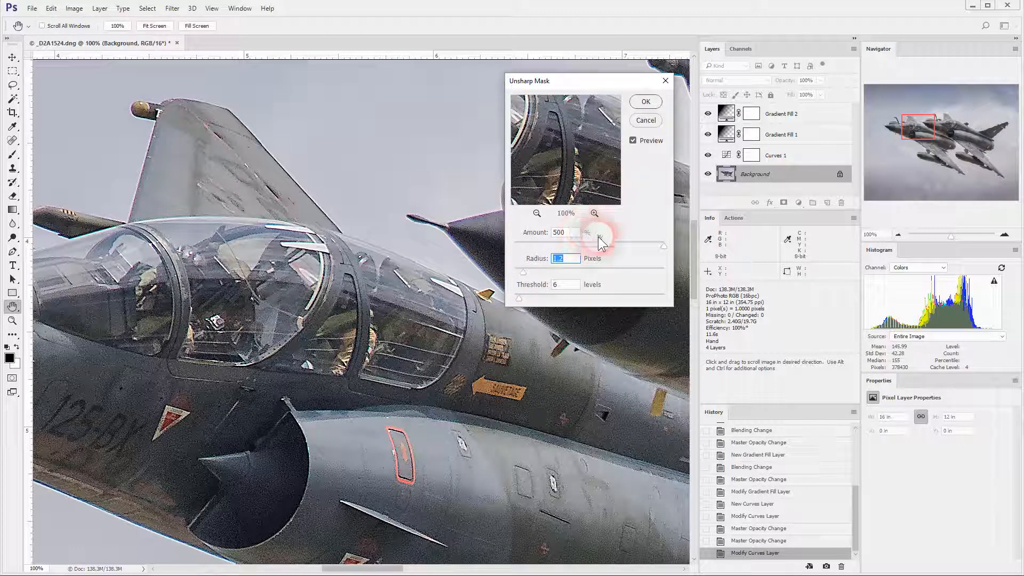
Lower the sharpening amount in stages to about 122%
{"action": "left_click_drag", "start_coordinate": [664, 248], "coordinate": [654, 245]}
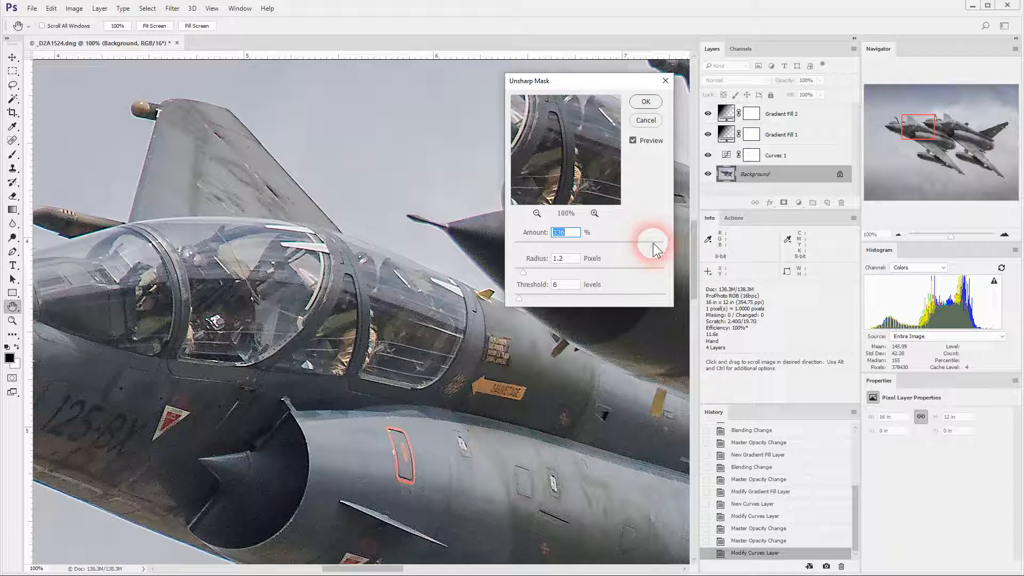
{"action": "left_click_drag", "start_coordinate": [657, 251], "coordinate": [594, 241]}
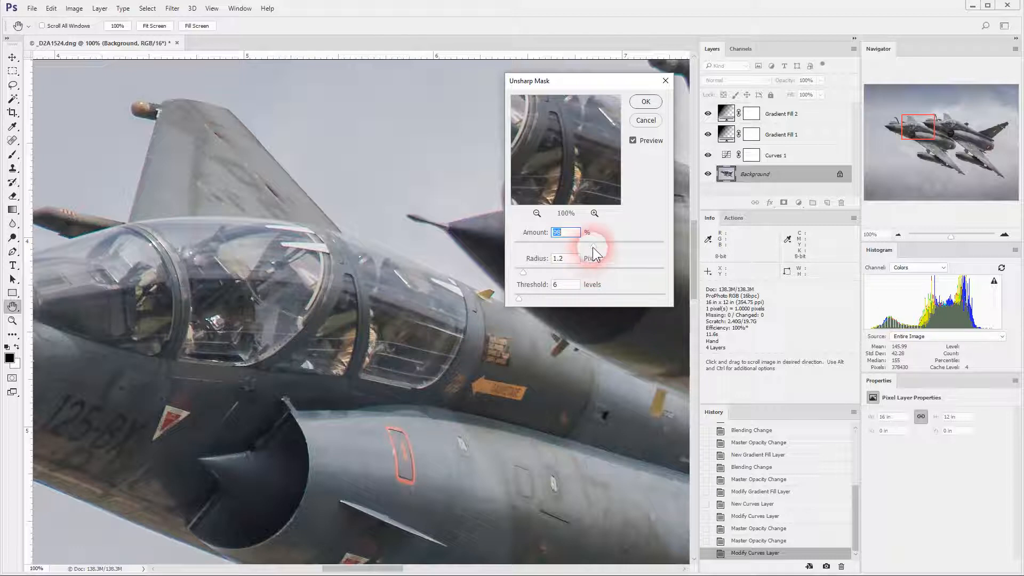
{"action": "left_click_drag", "start_coordinate": [593, 247], "coordinate": [606, 247]}
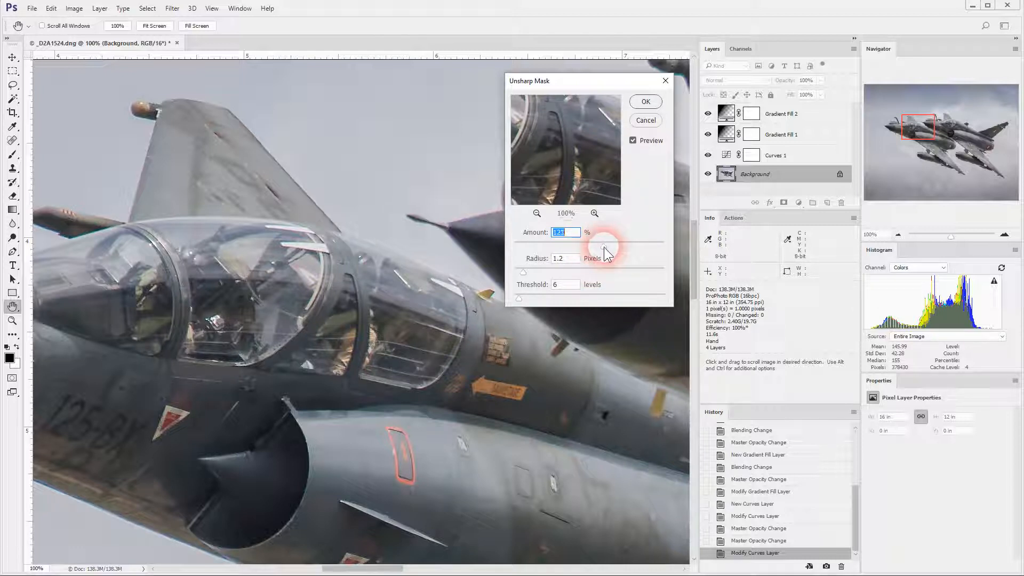
{"action": "left_click_drag", "start_coordinate": [604, 247], "coordinate": [604, 248]}
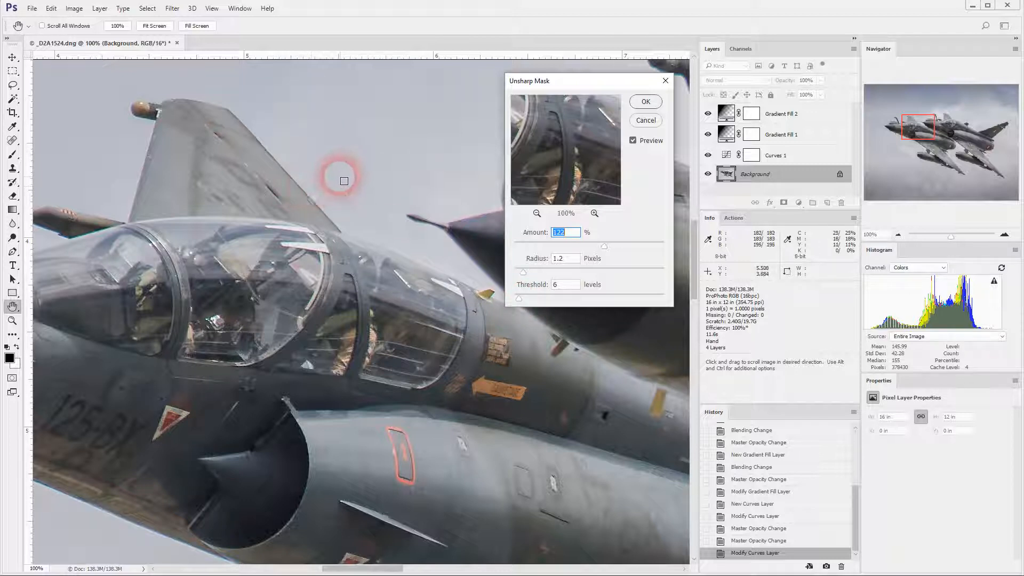
Try an exaggerated sharpening with an amount of 500%, a threshold of 0 levels and a radius of 7.9 pixels
{"action": "left_click_drag", "start_coordinate": [607, 251], "coordinate": [664, 247]}
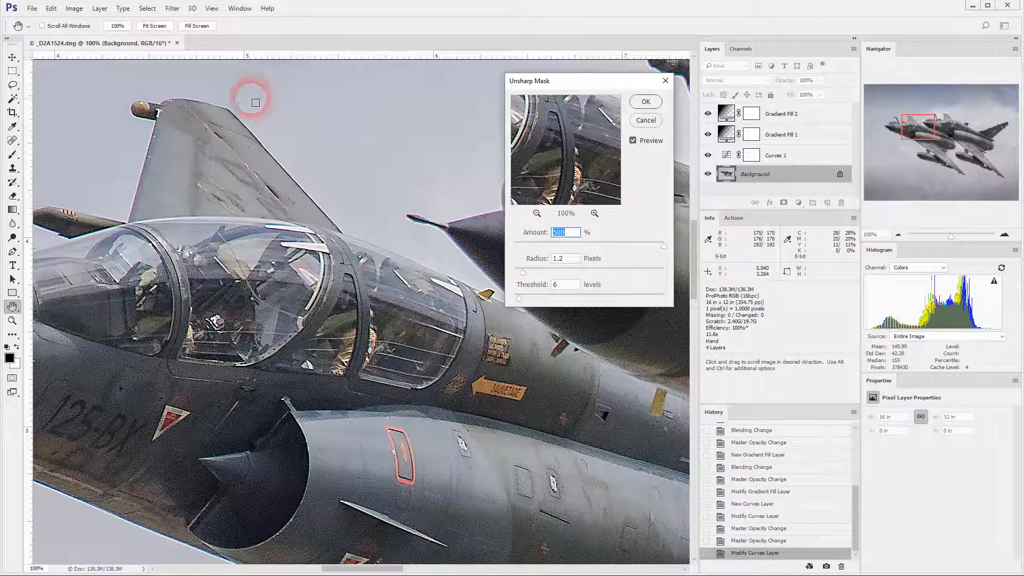
{"action": "left_click_drag", "start_coordinate": [519, 298], "coordinate": [507, 299]}
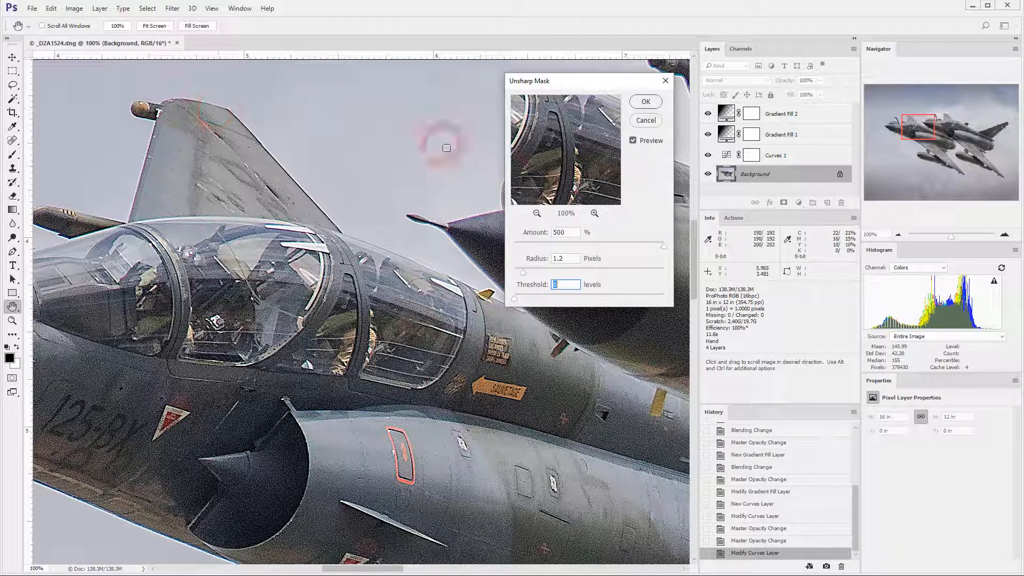
{"action": "left_click_drag", "start_coordinate": [522, 273], "coordinate": [567, 273]}
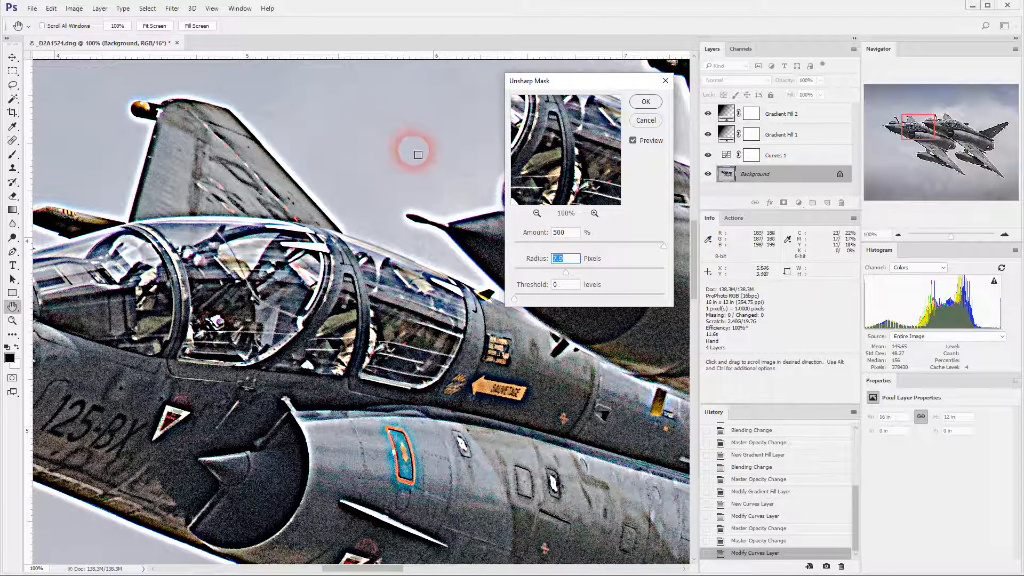
Set the Unsharp Mask threshold to 6 levels
{"action": "left_click_drag", "start_coordinate": [514, 298], "coordinate": [519, 300]}
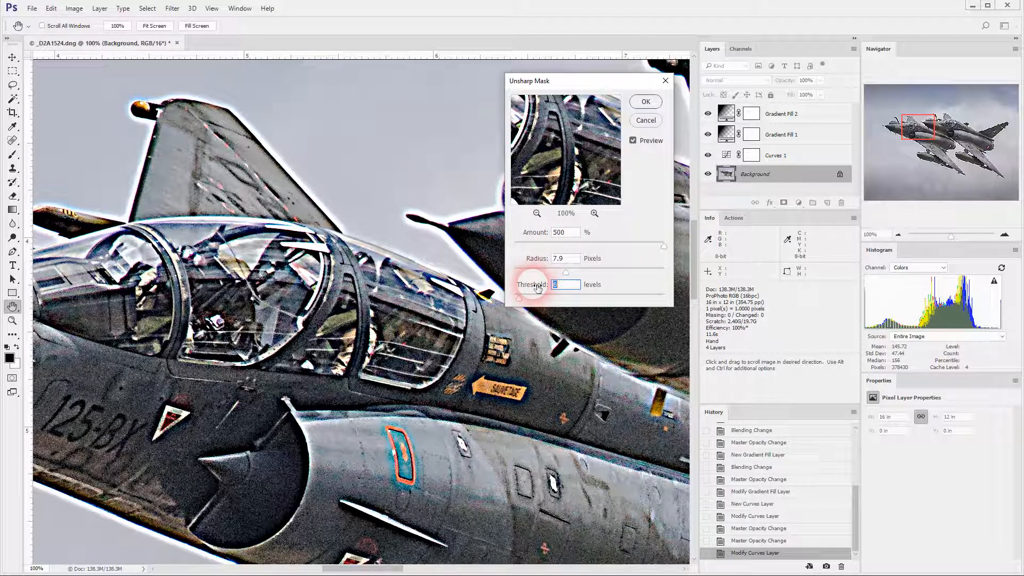
{"action": "left_click_drag", "start_coordinate": [520, 303], "coordinate": [520, 303]}
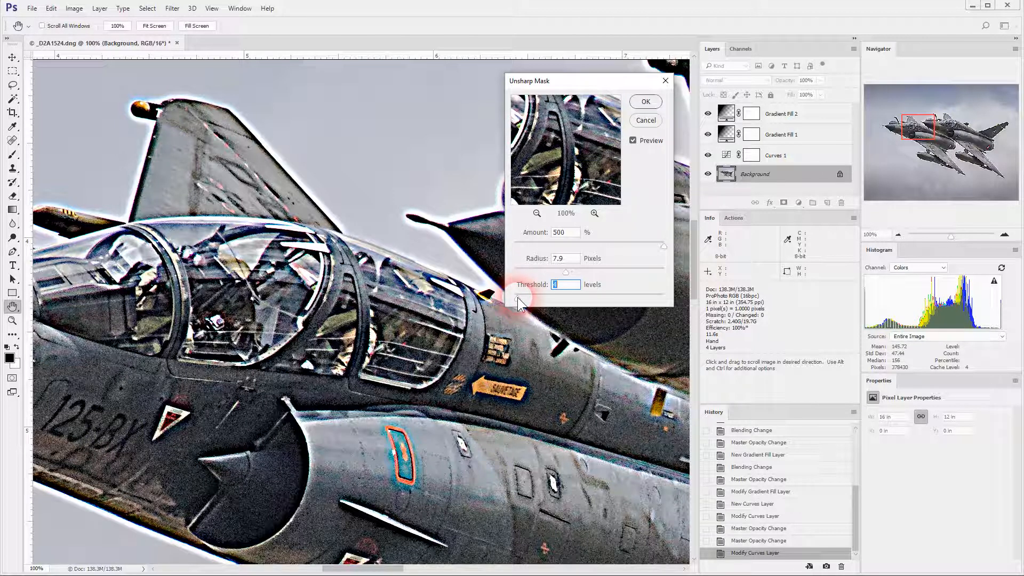
{"action": "left_click_drag", "start_coordinate": [519, 298], "coordinate": [520, 299]}
{"action": "key", "text": "Down"}
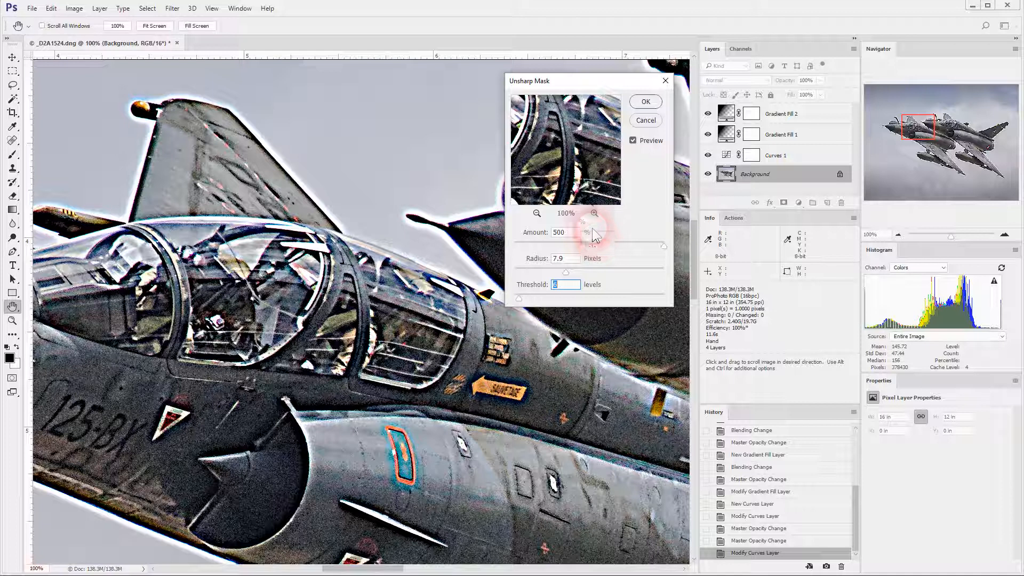
Apply the Unsharp Mask to the Background layer with an amount of 125% and a radius of 1.2 pixels
{"action": "left_click_drag", "start_coordinate": [561, 242], "coordinate": [607, 242]}
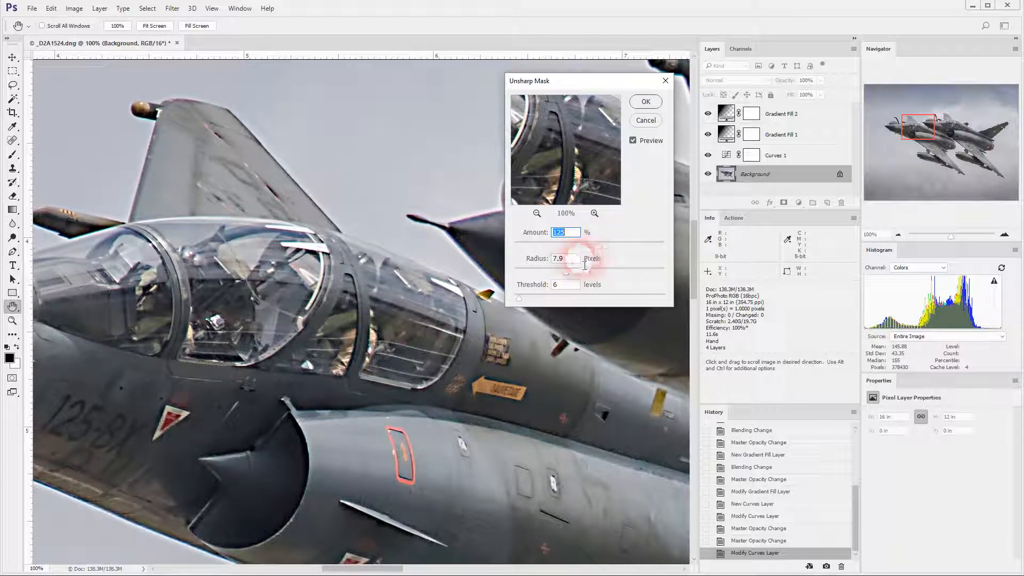
{"action": "left_click_drag", "start_coordinate": [565, 273], "coordinate": [524, 270]}
{"action": "left_click", "coordinate": [537, 259]}
{"action": "key", "text": "Down"}
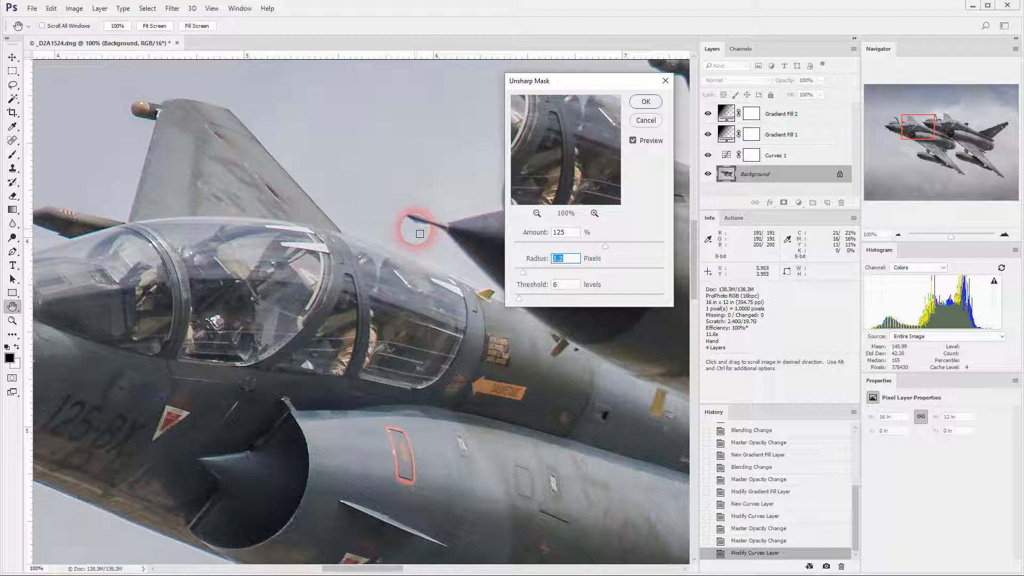
{"action": "left_click", "coordinate": [638, 104]}
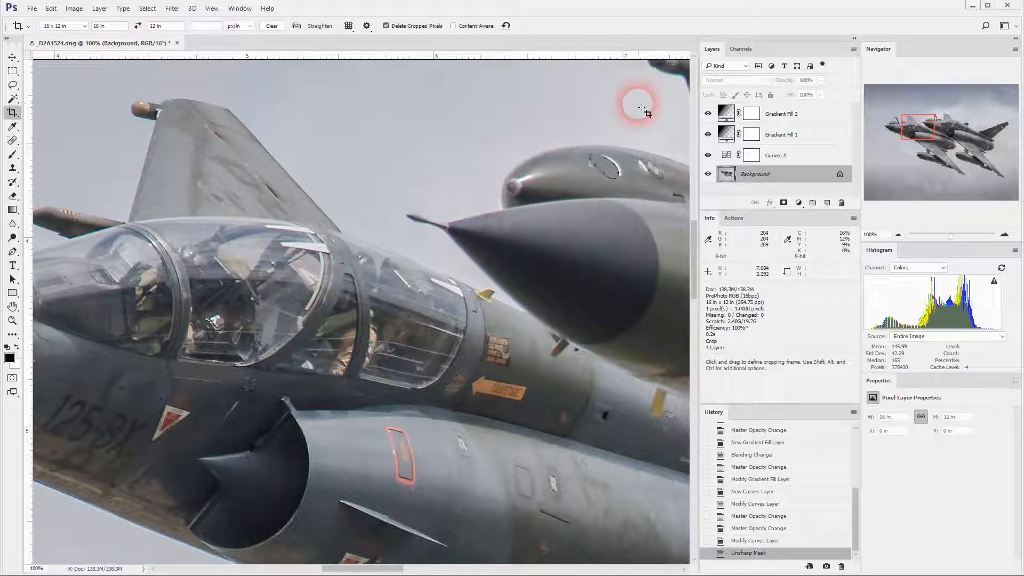
{"action": "key", "text": "ctrl+0"}
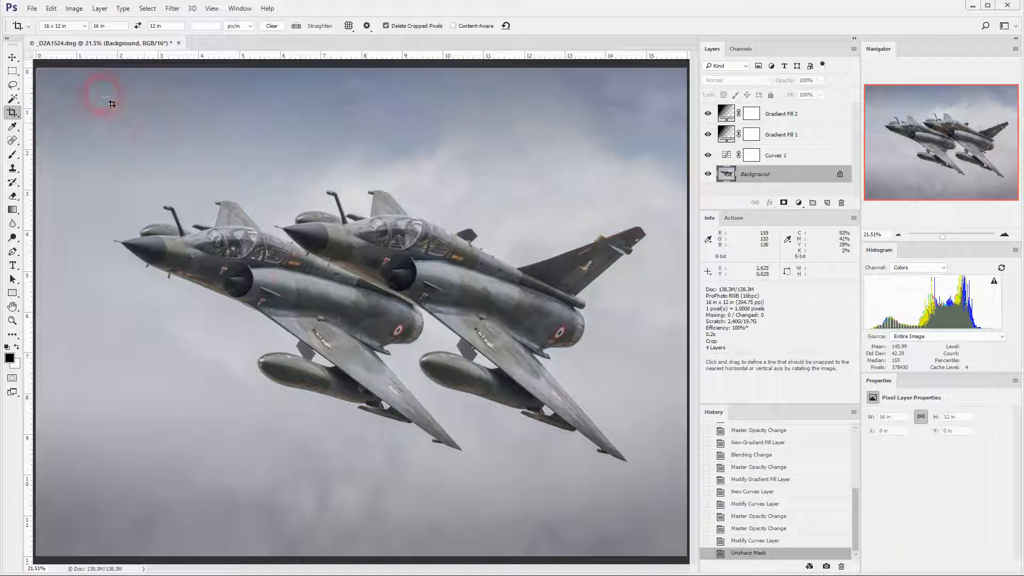
Start saving a new copy of the photo, choosing the Lightroom Demo RAW Files folder inside Shows & Camera Clubs on the H: drive
{"action": "left_click", "coordinate": [31, 8]}
{"action": "left_click", "coordinate": [60, 126]}
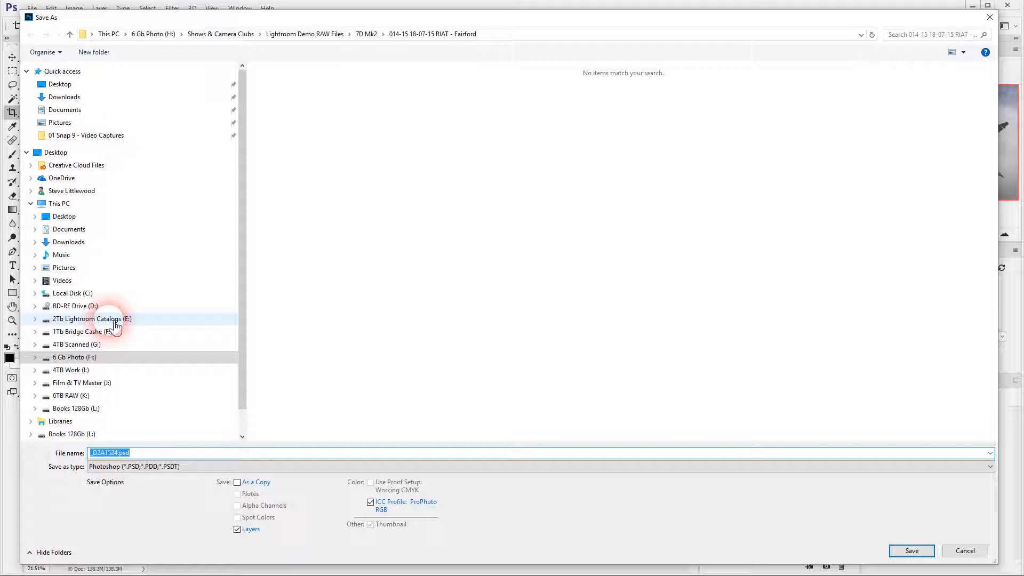
{"action": "left_click", "coordinate": [32, 357]}
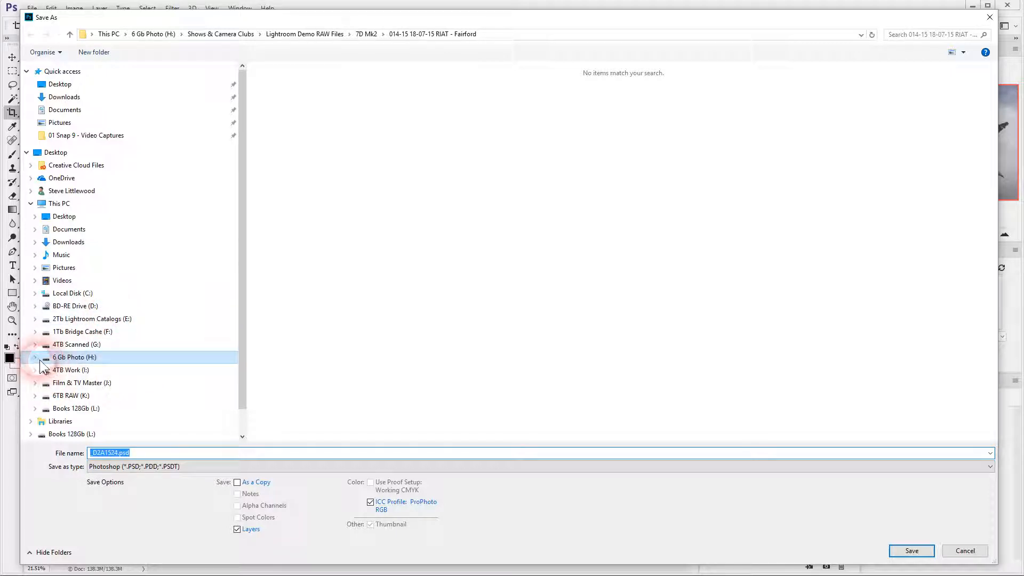
{"action": "left_click", "coordinate": [41, 376]}
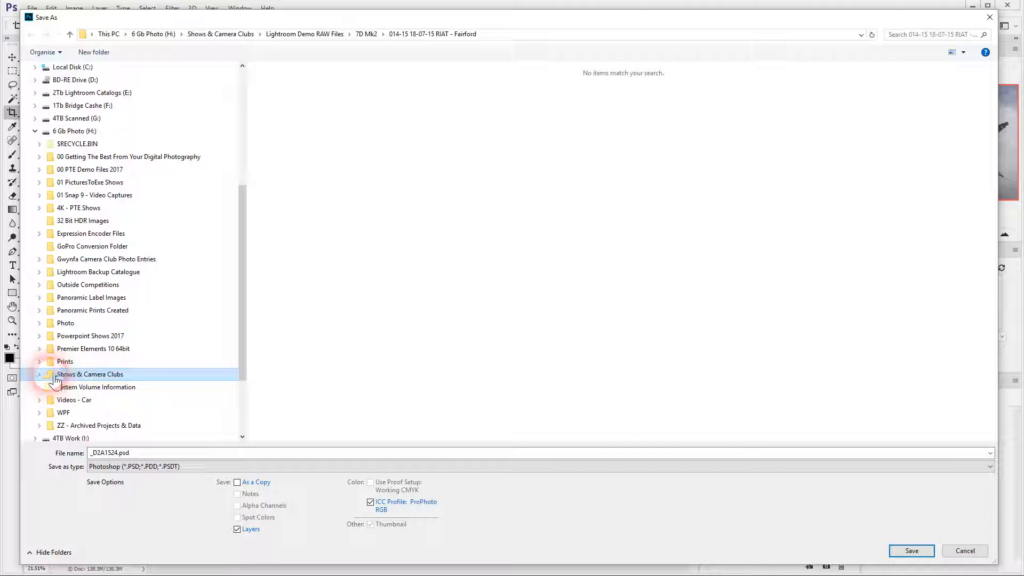
{"action": "left_click", "coordinate": [67, 337]}
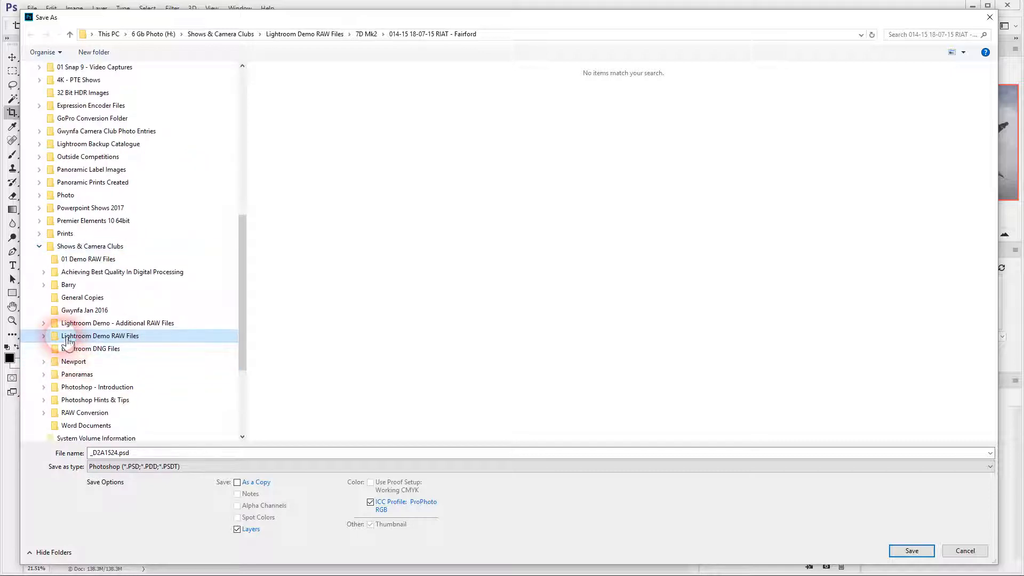
Save the layered image in Photoshop (PSD) format under the name 2x Mirage Jets
{"action": "left_click", "coordinate": [192, 465]}
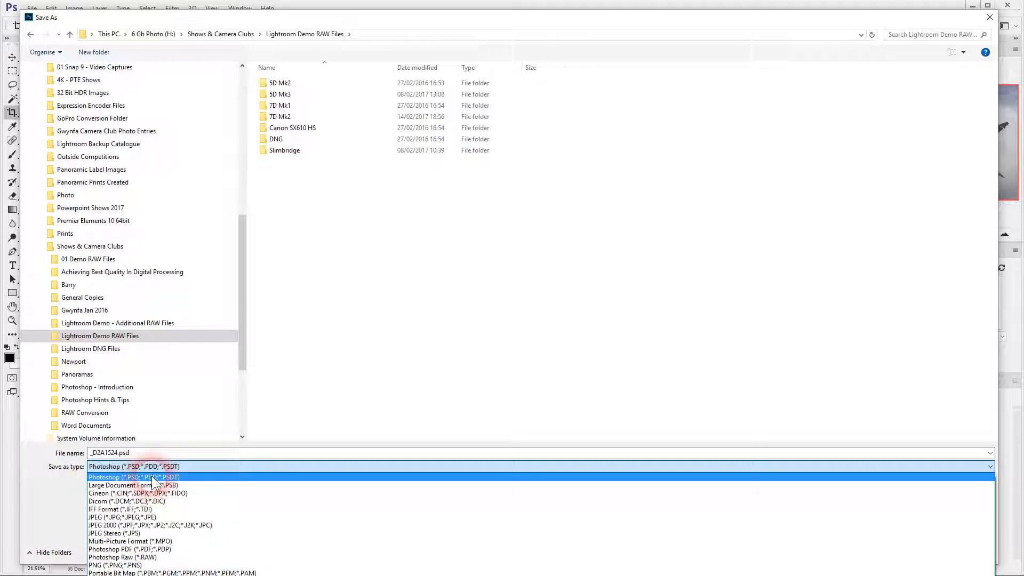
{"action": "left_click", "coordinate": [153, 478]}
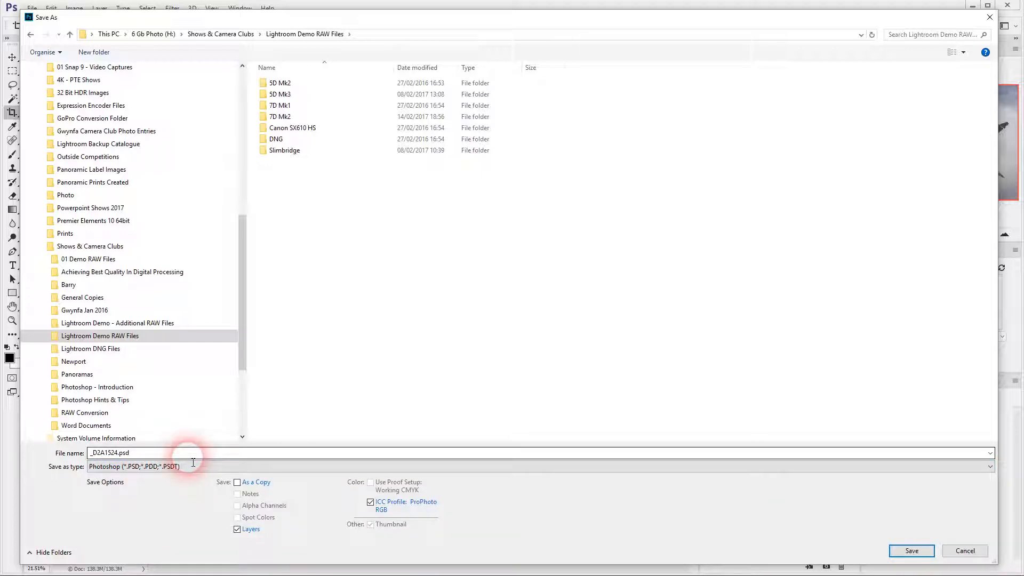
{"action": "left_click", "coordinate": [194, 453]}
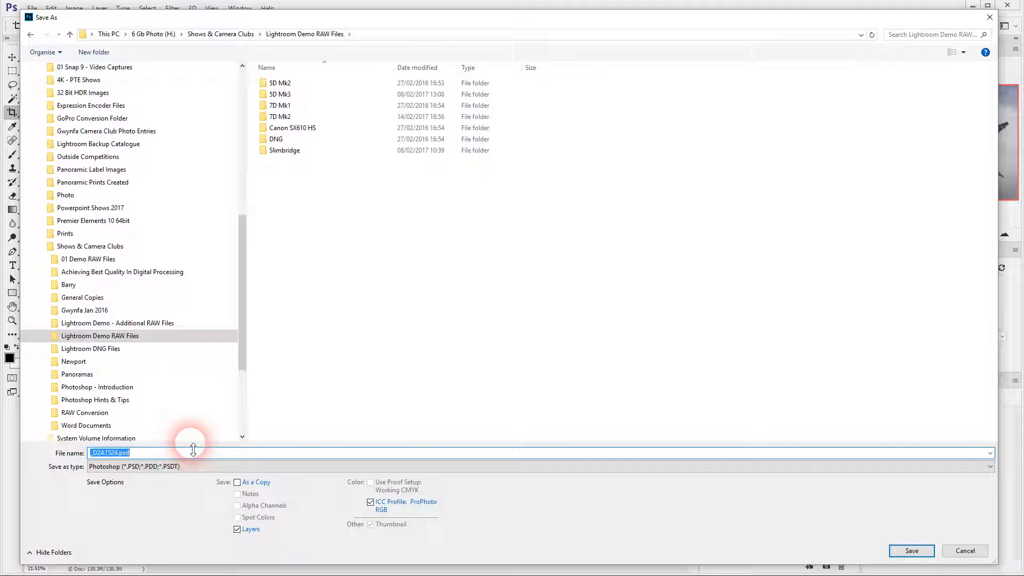
{"action": "type", "text": "2x "}
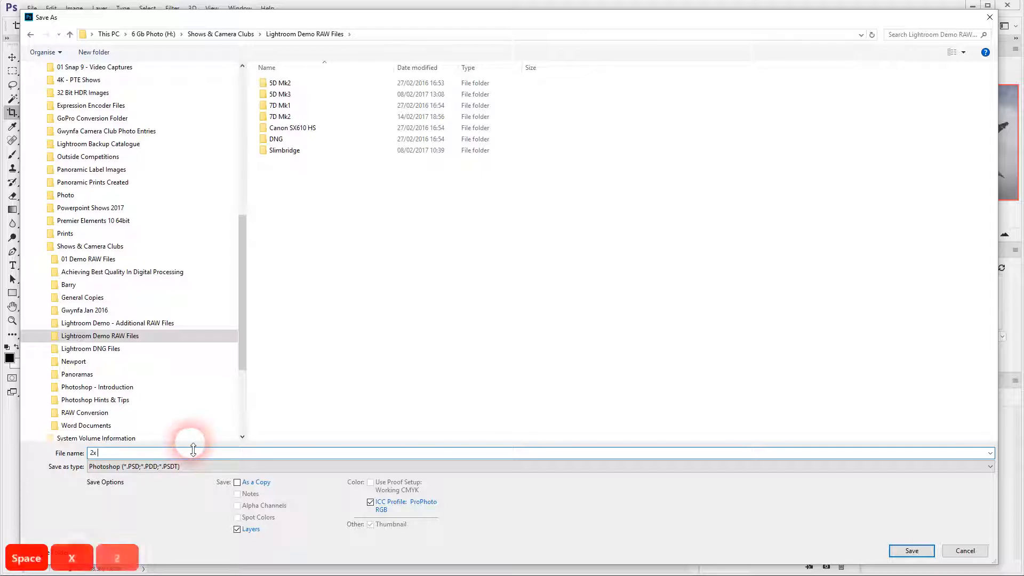
{"action": "type", "text": "Mirage "}
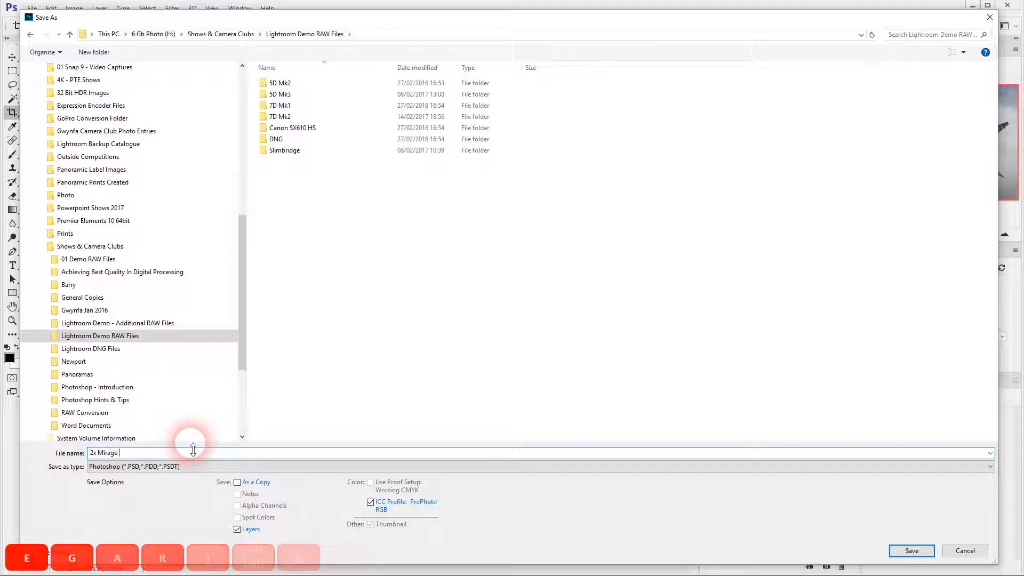
{"action": "type", "text": "Jets"}
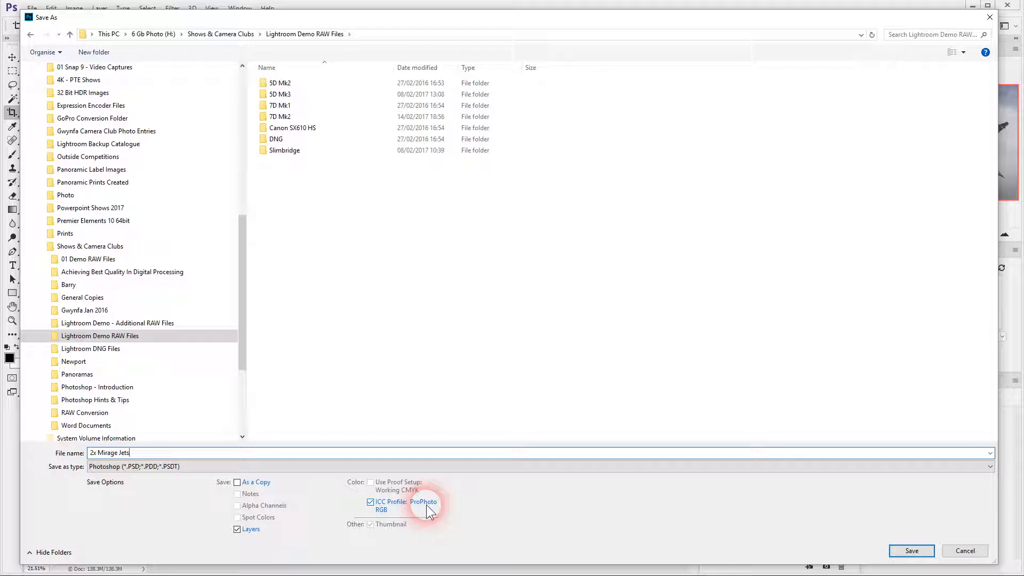
{"action": "left_click", "coordinate": [911, 550]}
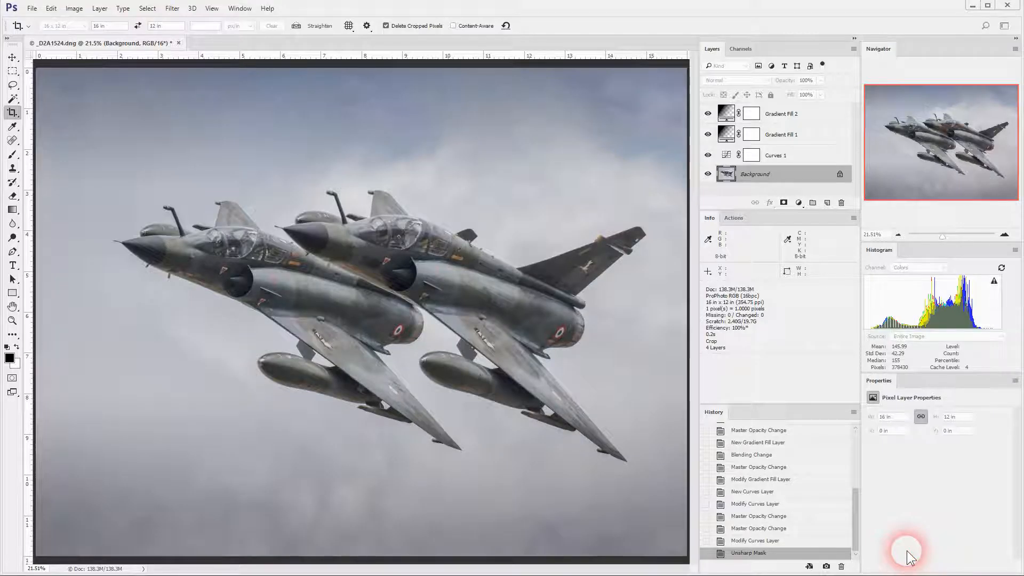